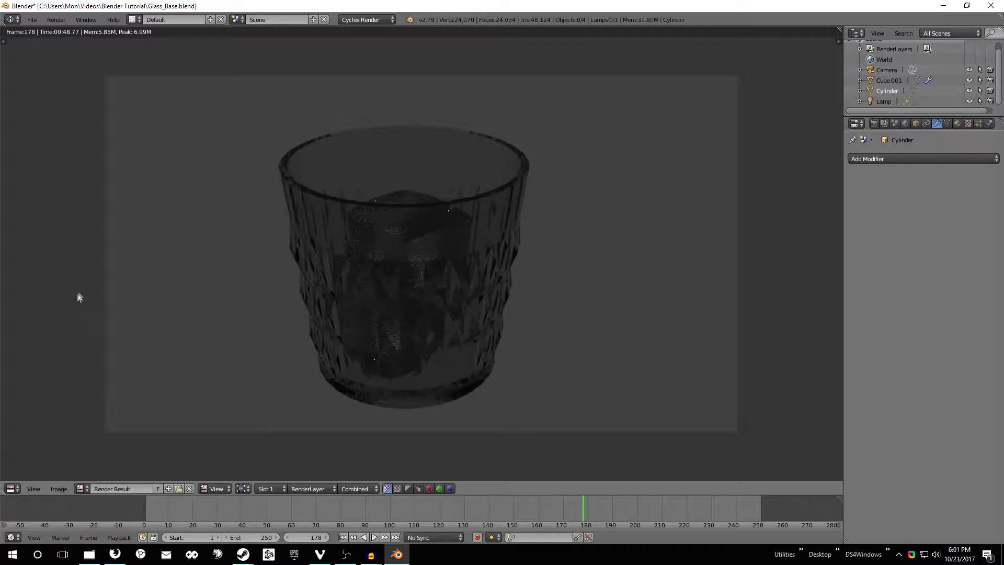
- Turn the render result area into a 3D viewport showing the wireframe glass and ice cubes
left_click(13, 488)
left_click(24, 479)
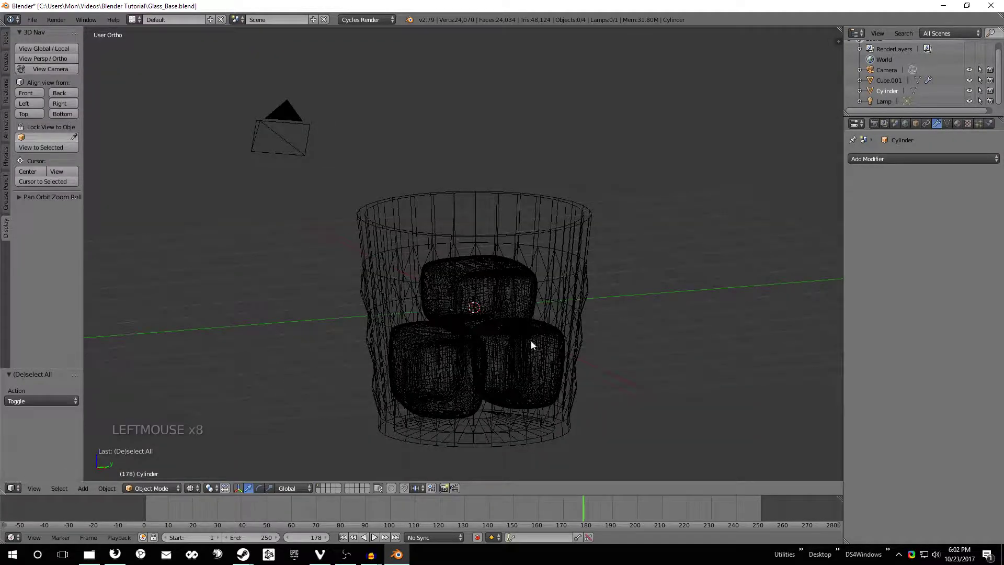
middle_click_drag(531, 344, 505, 352, "shift")
middle_click_drag(504, 351, 469, 390)
- Select the three ice cubes and scale them down
right_click(458, 217)
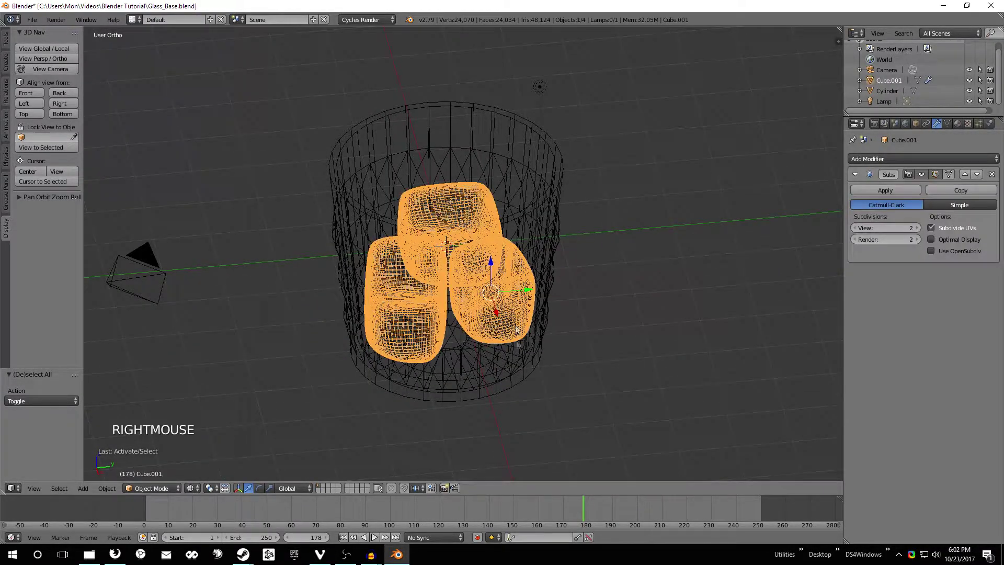
middle_click_drag(458, 217, 460, 240)
scroll(460, 241, "up", 3)
middle_click_drag(657, 382, 657, 215, "shift")
key("s")
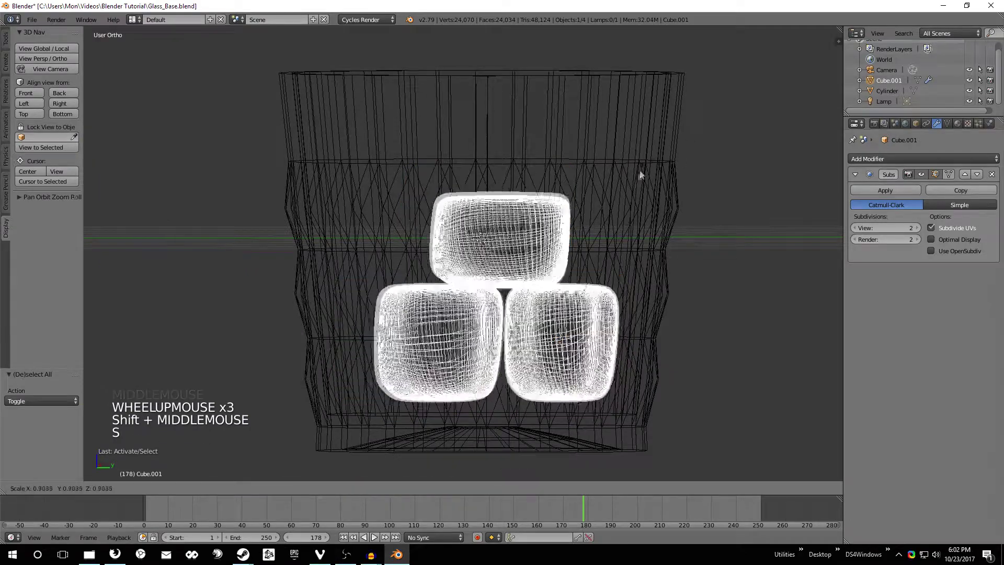
left_click(628, 215)
- Move the ice cubes -0.295 along Y inside the glass
left_click_drag(594, 341, 568, 343)
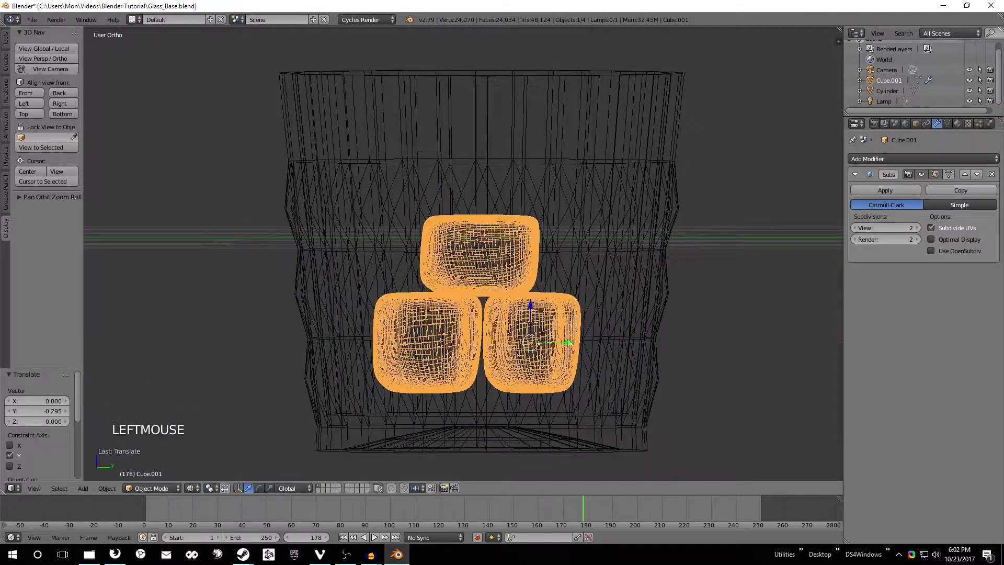
middle_click_drag(508, 348, 426, 306)
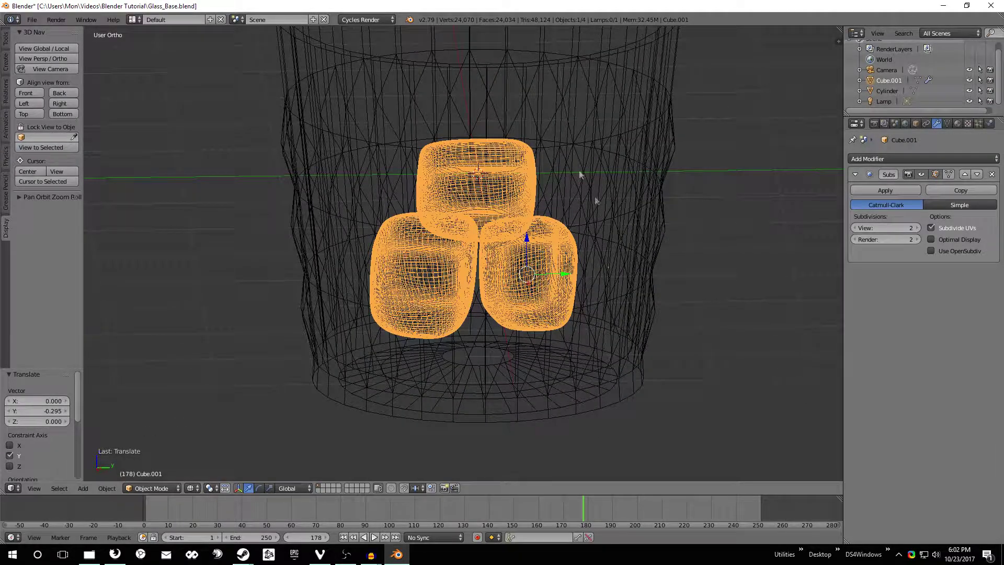
middle_click_drag(452, 289, 460, 288)
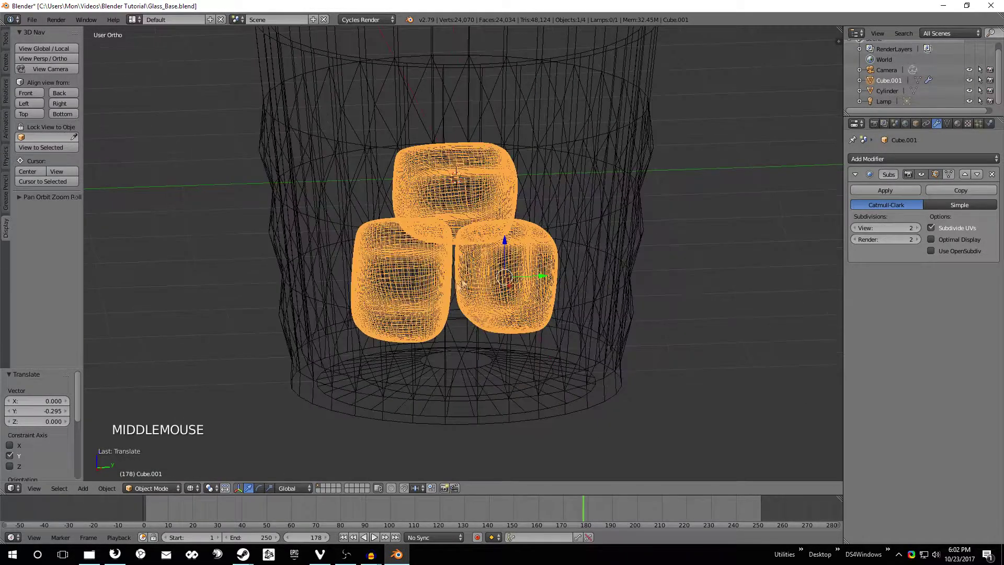
middle_click_drag(533, 317, 476, 243, "shift")
scroll(475, 321, "down", 4)
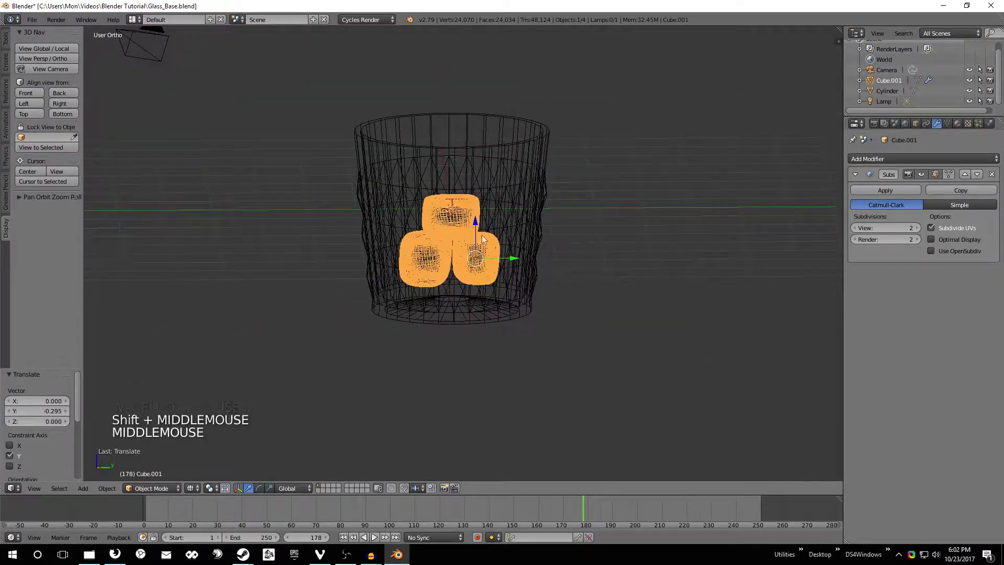
- Add a cube mesh and scale it up around the glass
key("shift+a")
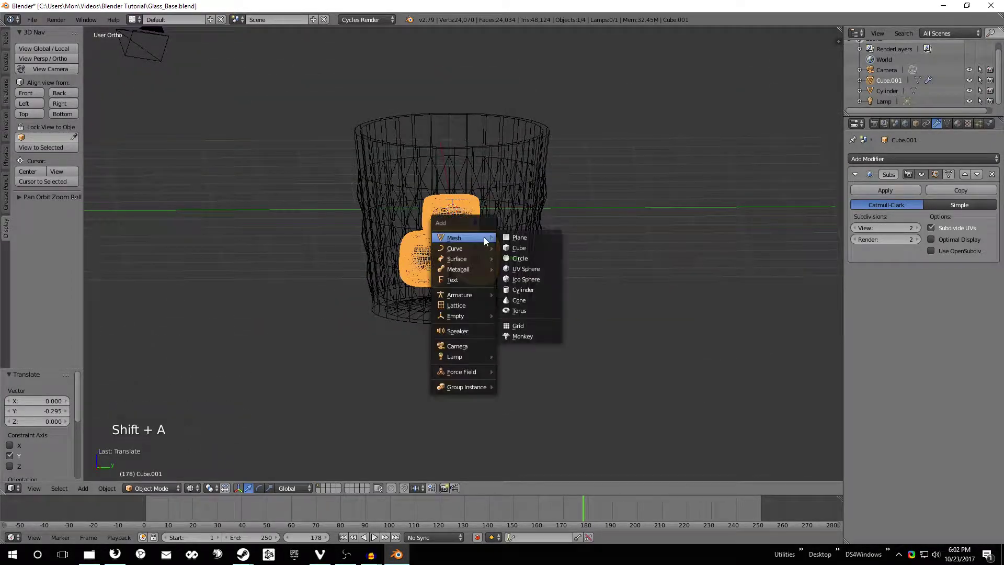
left_click(521, 249)
key("s")
left_click(491, 184)
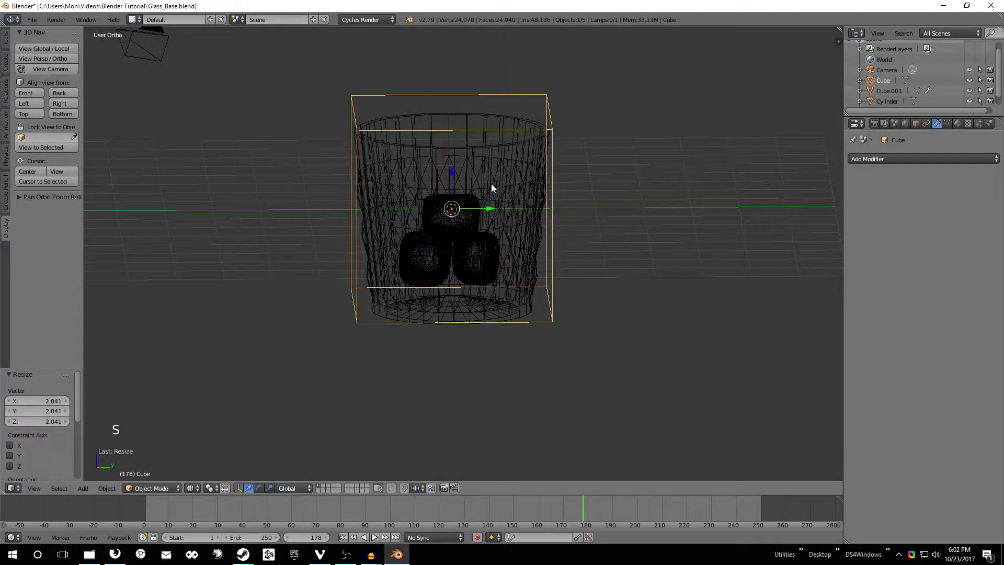
- Lower the cube slightly along Z and enlarge it a little more
scroll(519, 249, "up", 2)
middle_click_drag(503, 293, 497, 278)
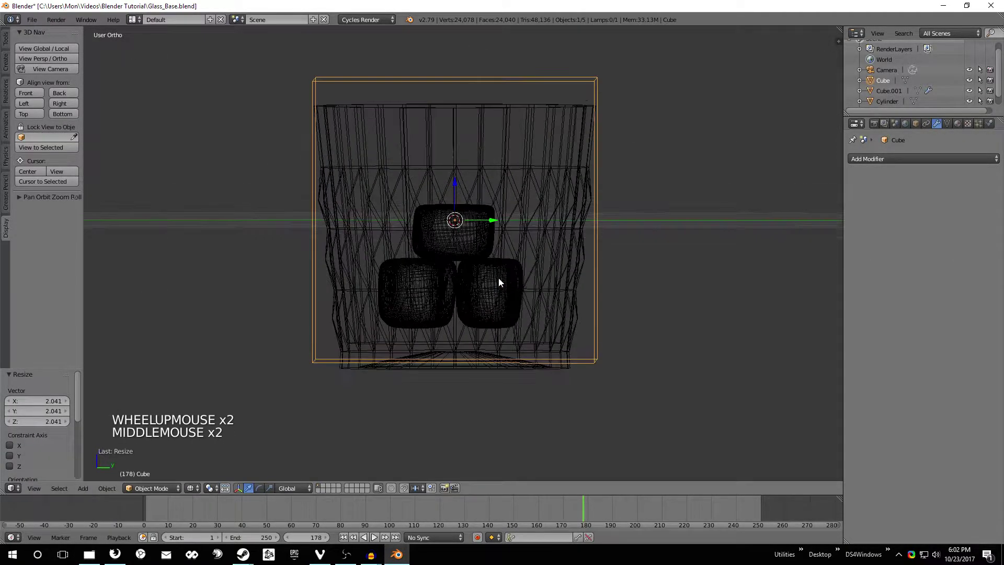
left_click_drag(455, 182, 455, 182)
middle_click_drag(475, 149, 482, 163)
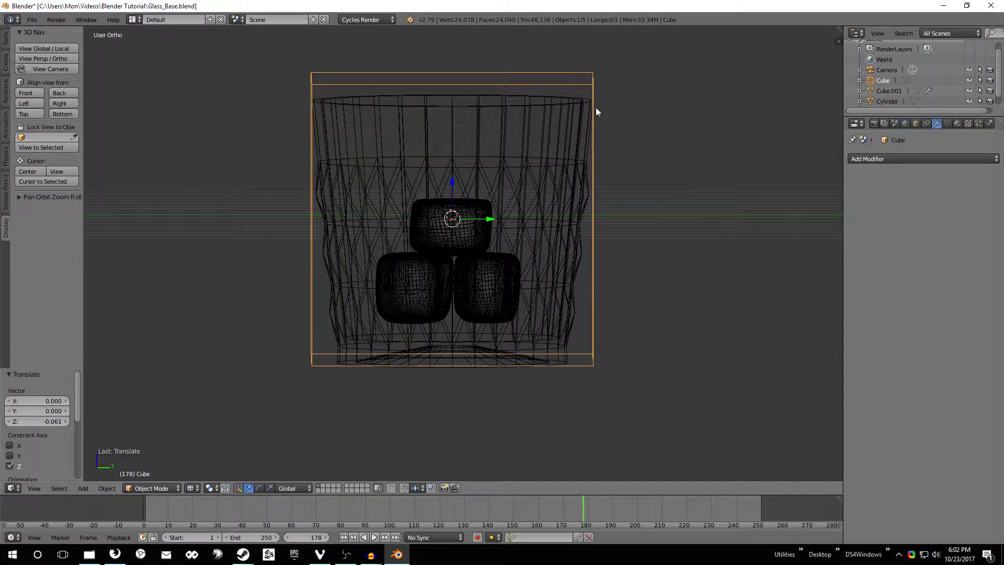
key("s")
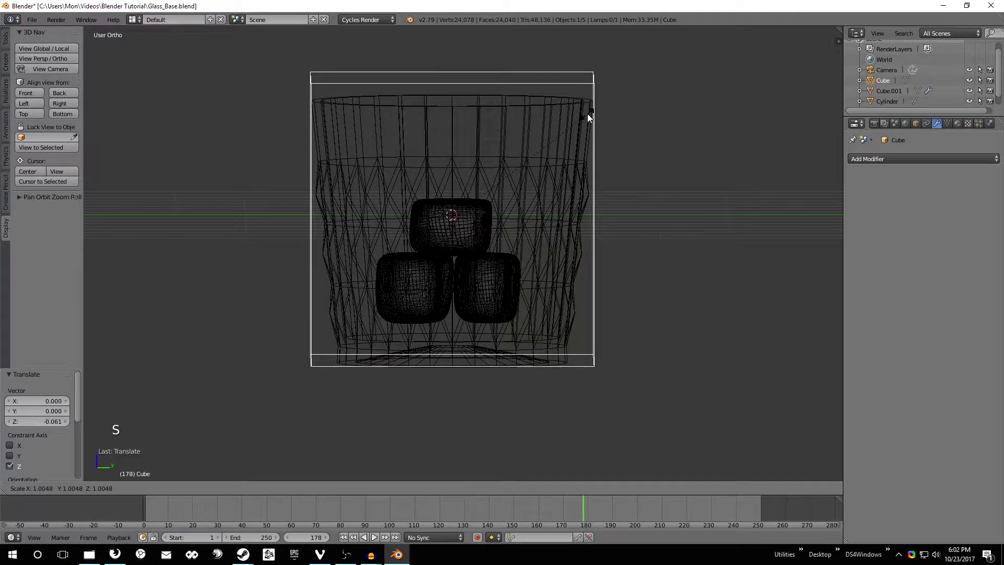
left_click(590, 116)
- Stretch the cube taller along Z and raise it to enclose the glass
key("s")
key("z")
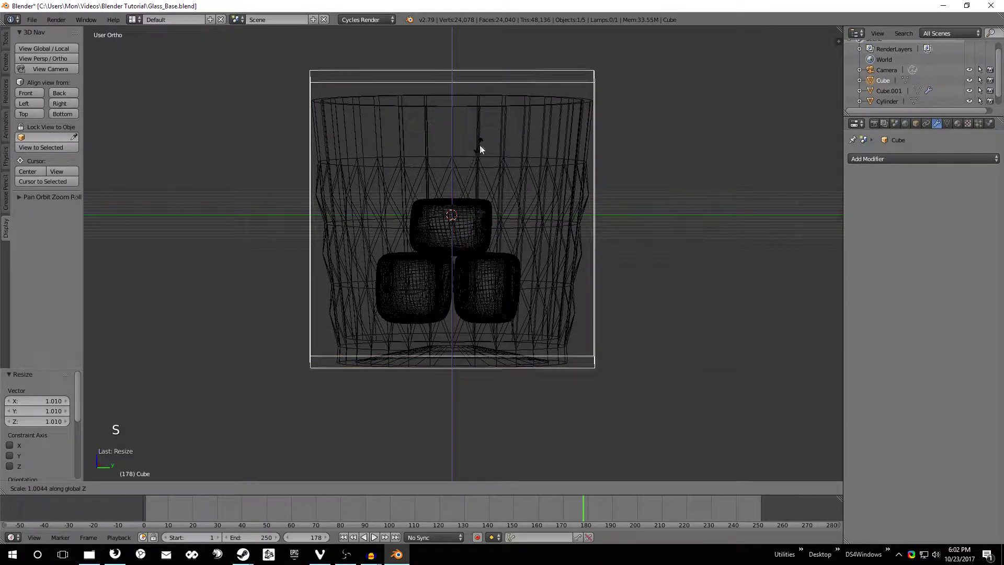
left_click(514, 140)
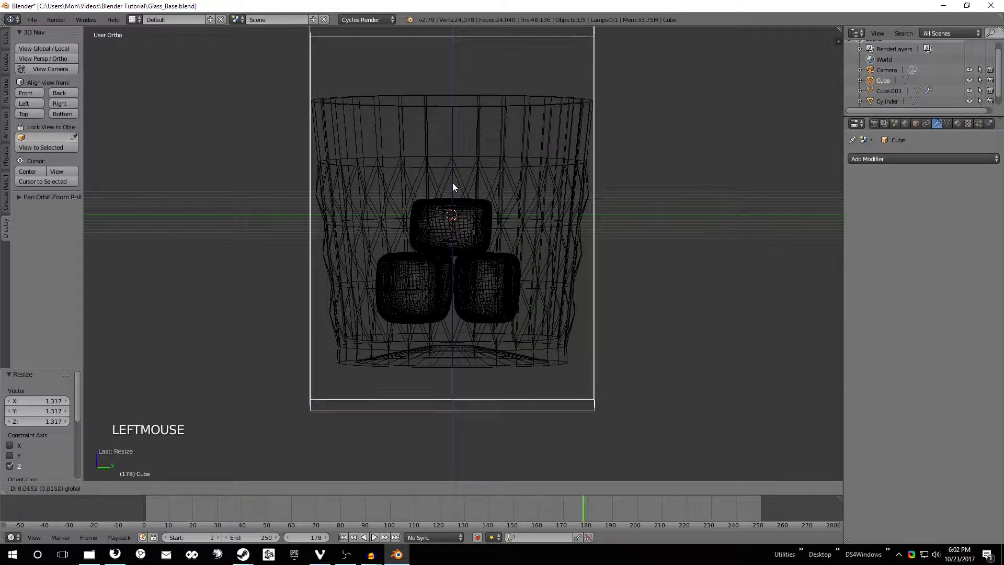
left_click(462, 151)
middle_click_drag(475, 233, 477, 272)
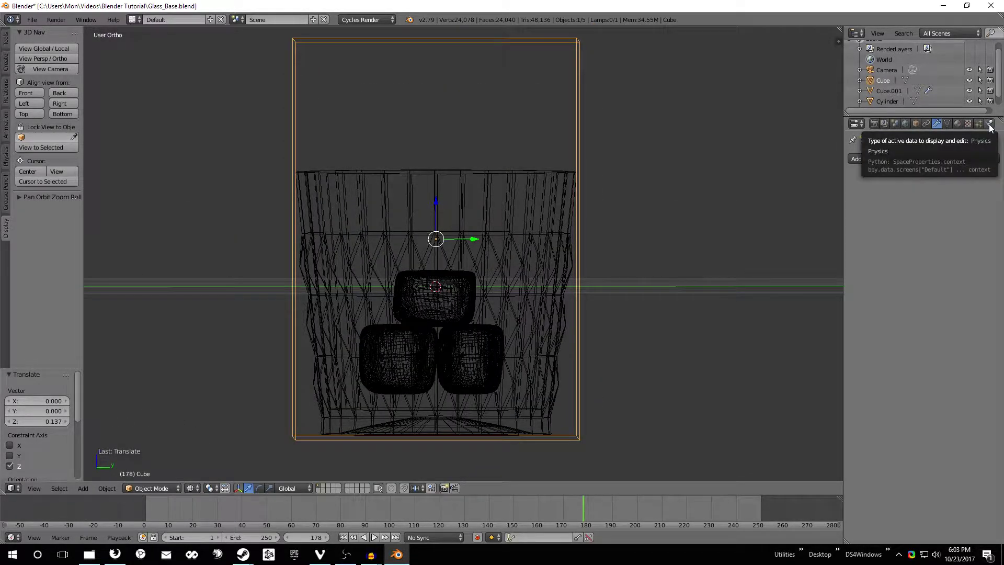
- Give the cube Fluid physics with type Domain
left_click(989, 124)
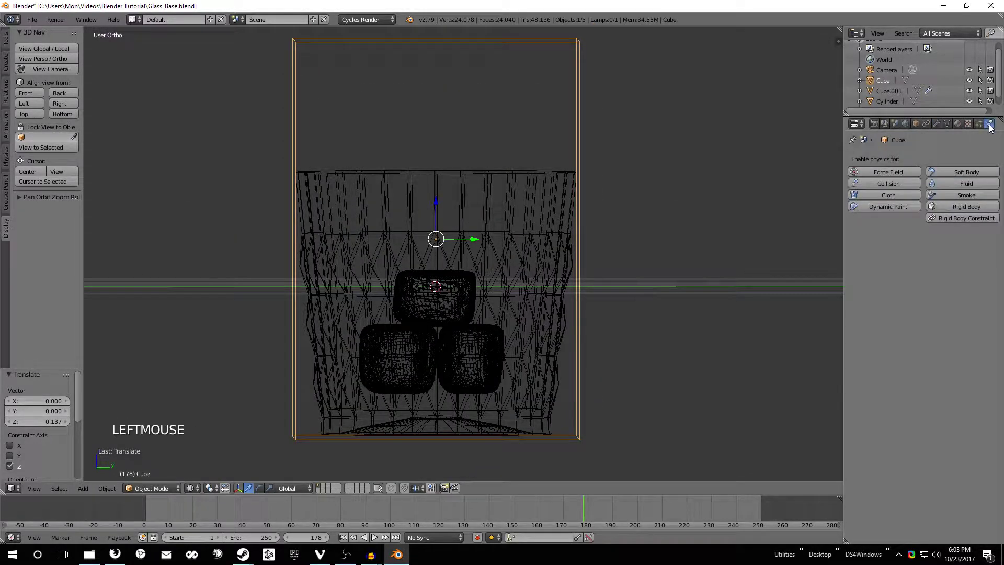
left_click(953, 183)
left_click(945, 248)
left_click(917, 226)
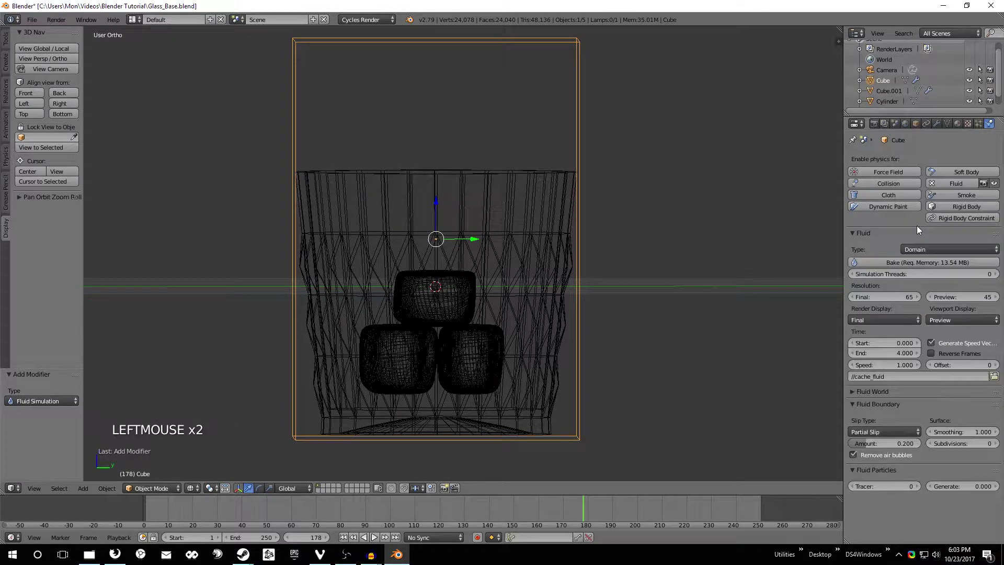
middle_click_drag(546, 273, 520, 242)
- Make the glass a fluid Obstacle with volume initialization Both
right_click(516, 242)
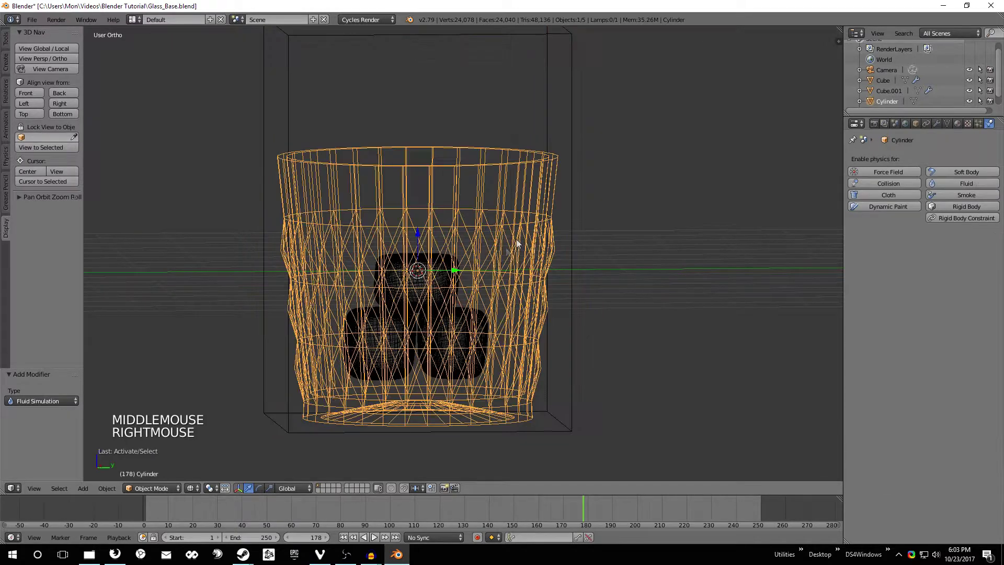
left_click(965, 183)
left_click(920, 249)
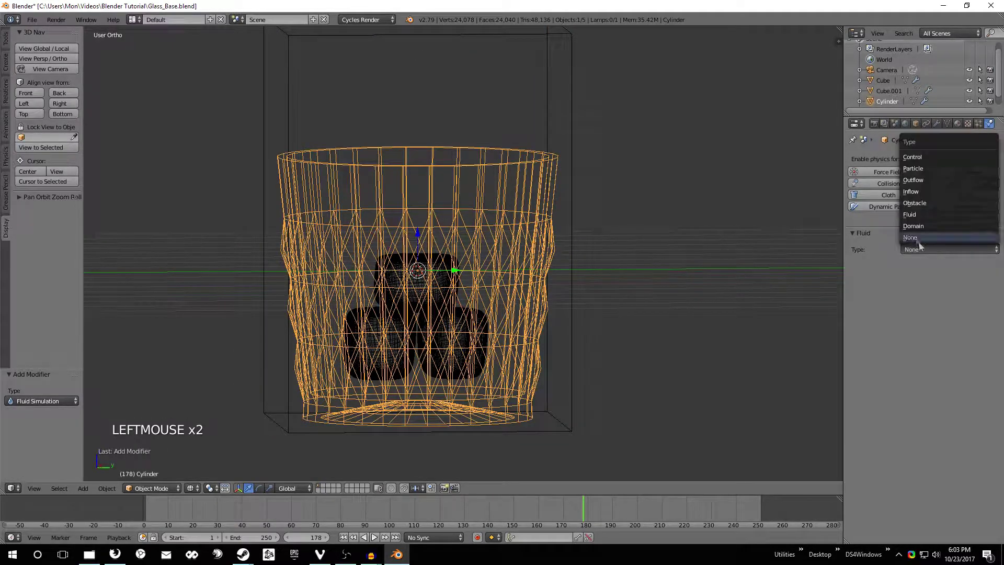
left_click(915, 202)
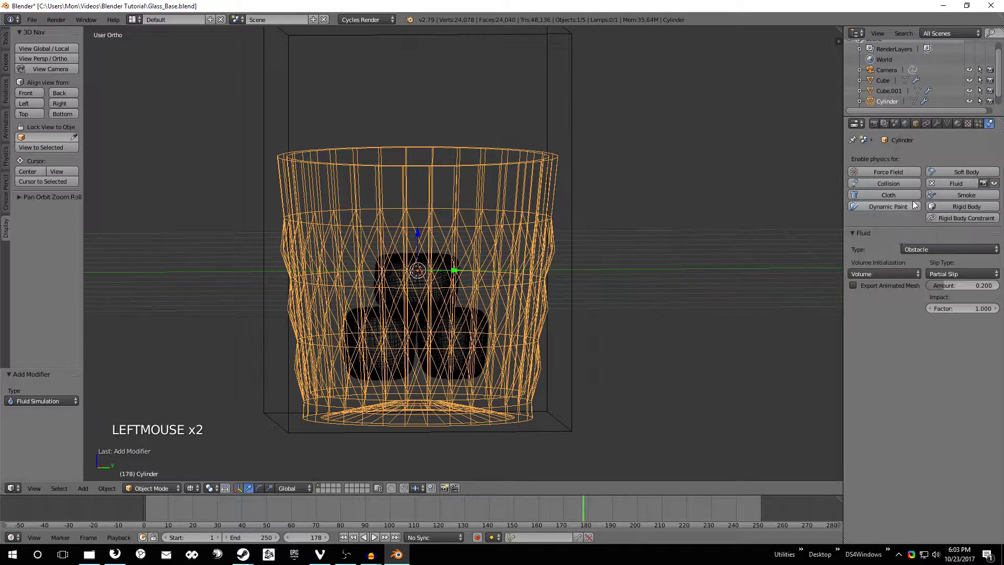
left_click(881, 271)
left_click(864, 240)
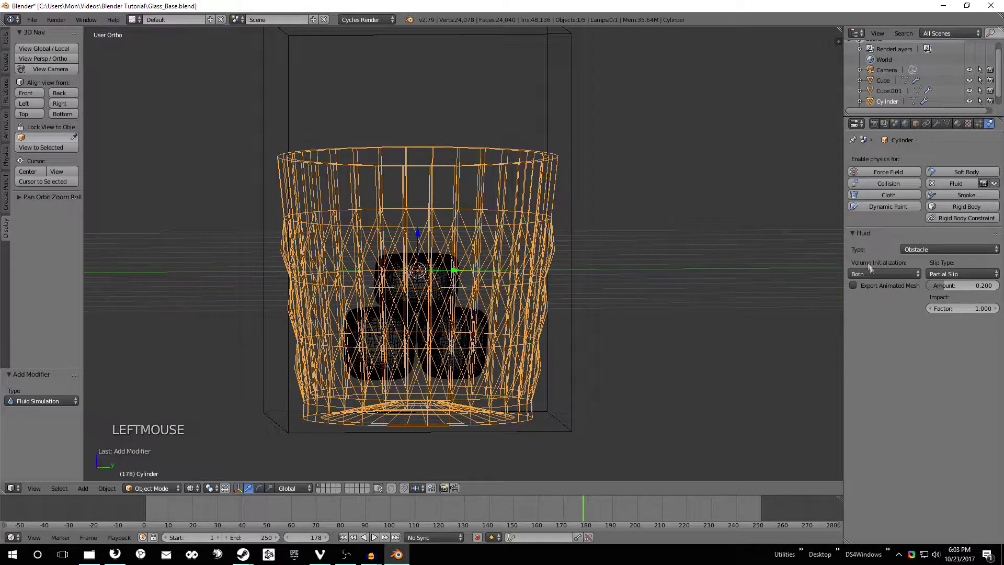
- Make the ice cubes a fluid Obstacle with volume initialization Both
right_click(438, 285)
left_click(952, 184)
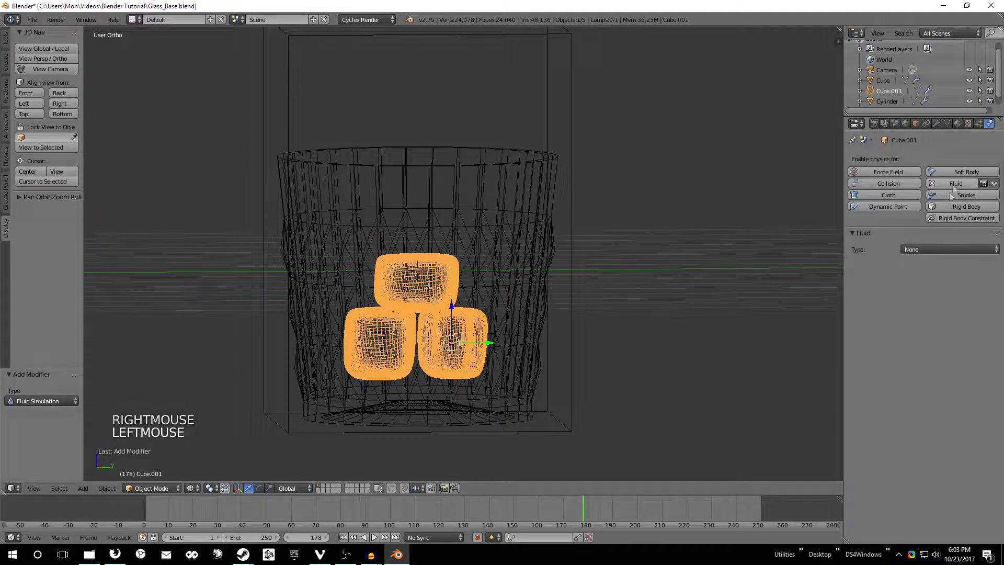
left_click(921, 248)
left_click(922, 204)
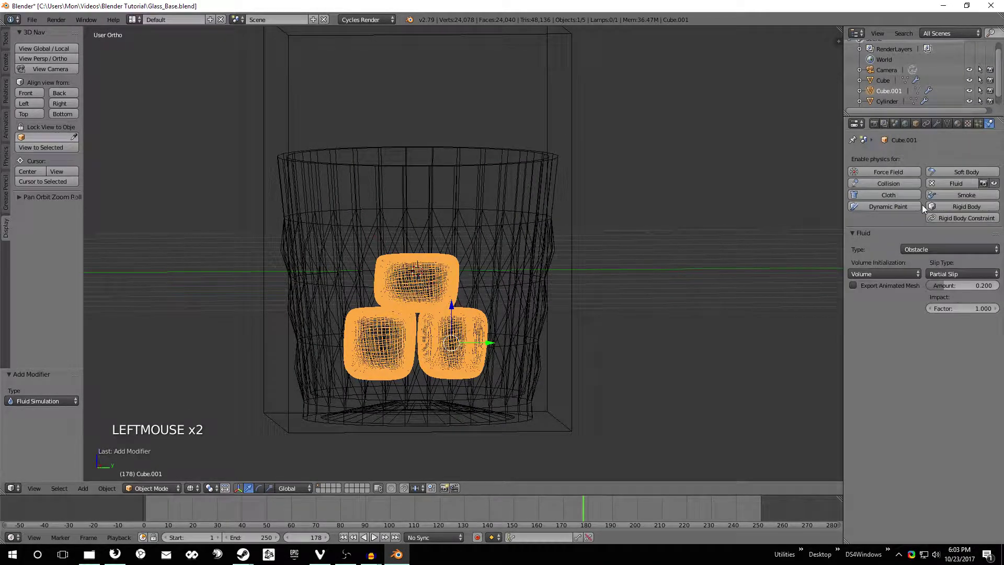
left_click(880, 273)
left_click(867, 242)
middle_click_drag(588, 324, 453, 293, "shift")
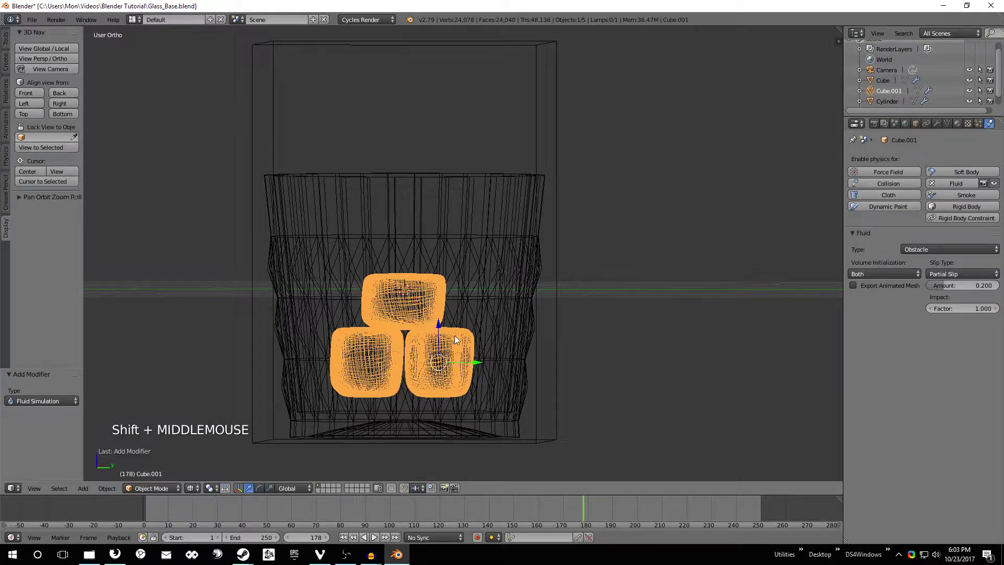
- Add a UV sphere, raise it above the glass and scale it to 0.459
key("shift+a")
mouse_move(455, 336)
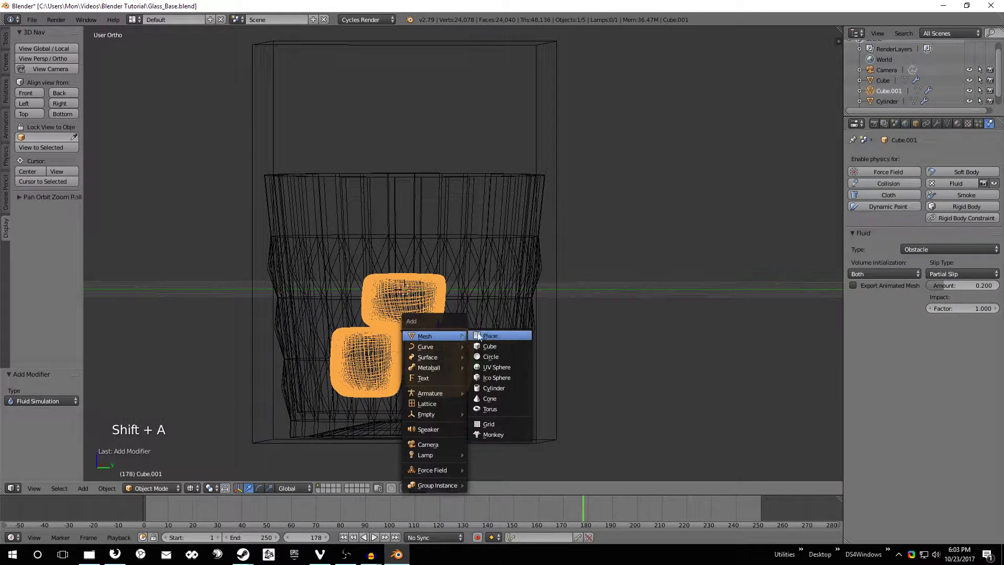
left_click(494, 367)
left_click_drag(407, 259, 402, 98)
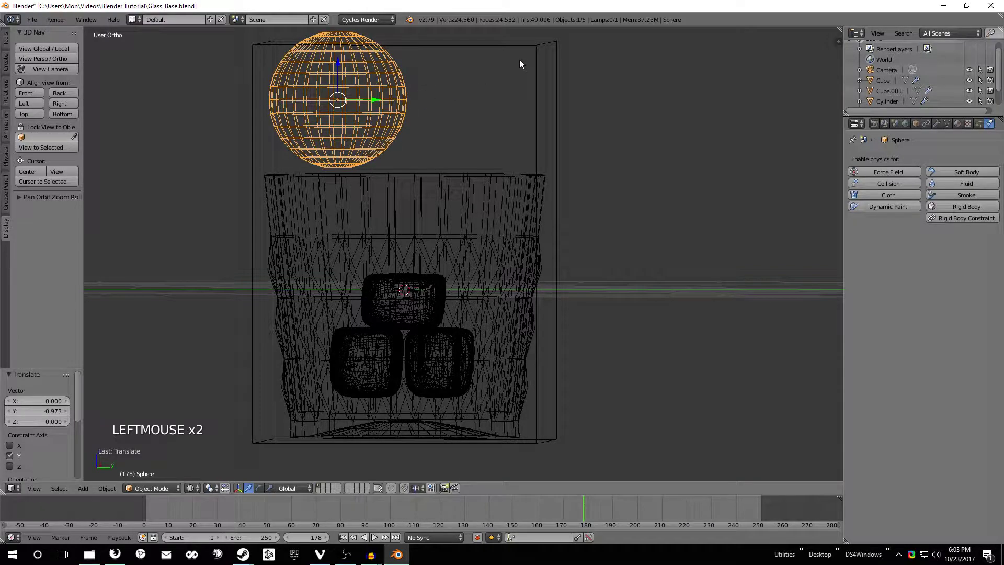
key("s")
left_click(419, 87)
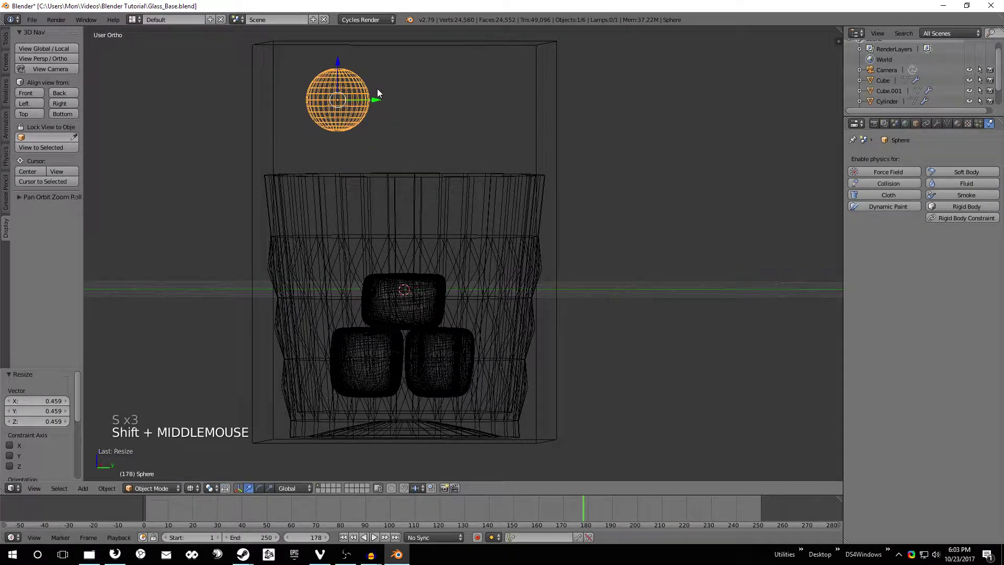
- Nudge the sphere slightly higher and recentre it over the glass along Y
middle_click_drag(378, 89, 420, 140, "shift")
left_click_drag(385, 124, 365, 137)
middle_click_drag(413, 140, 406, 144)
left_click_drag(403, 127, 418, 127)
- Make the sphere a fluid Inflow with volume initialization Both
middle_click_drag(418, 127, 440, 128)
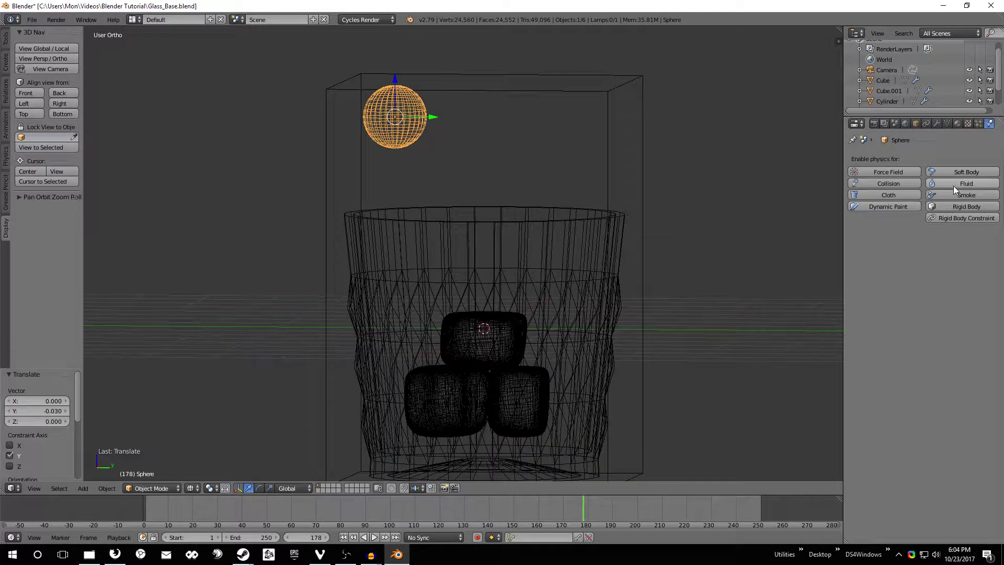
left_click(955, 186)
left_click(935, 250)
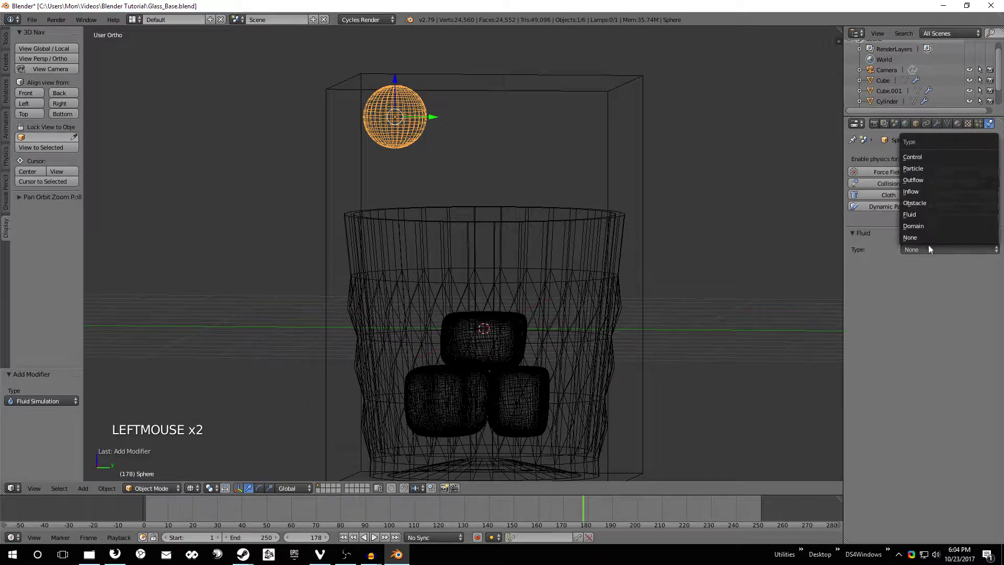
left_click(930, 204)
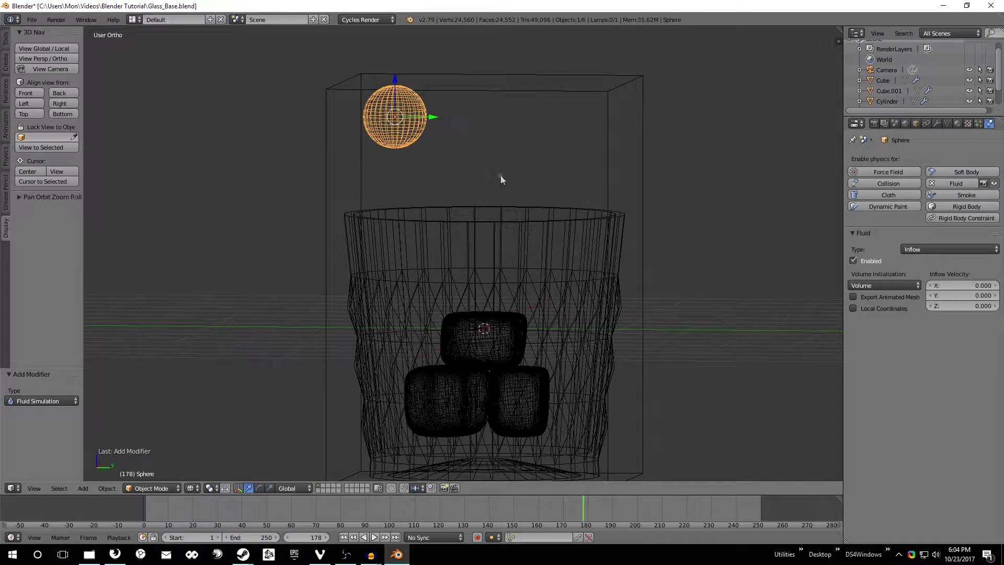
left_click(892, 286)
left_click(871, 253)
- Set the sphere's inflow velocity to Y 0.2 and Z -0.2
middle_click_drag(474, 114, 470, 130)
middle_click_drag(446, 77, 445, 84)
left_click(962, 295)
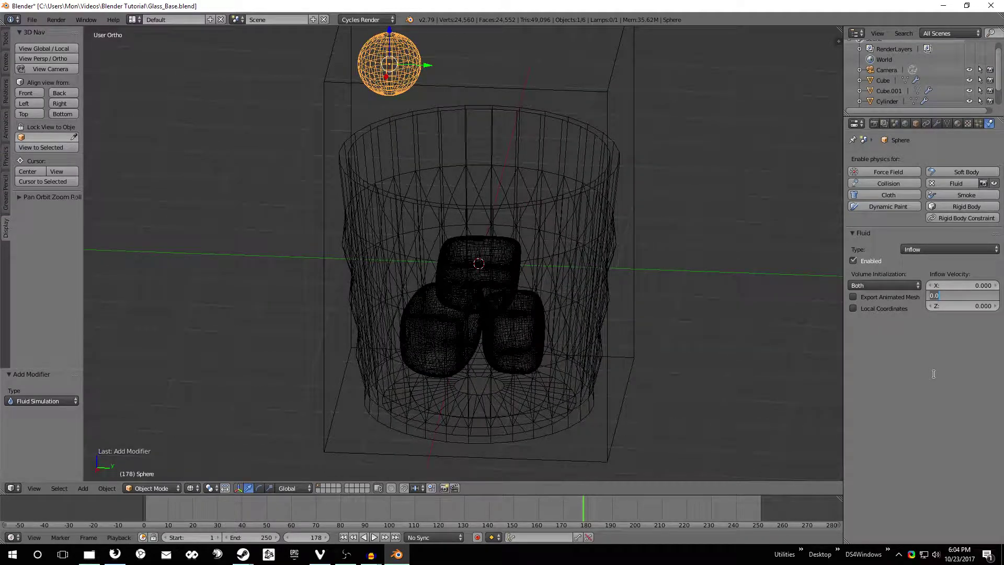
type("0.2")
key("Return")
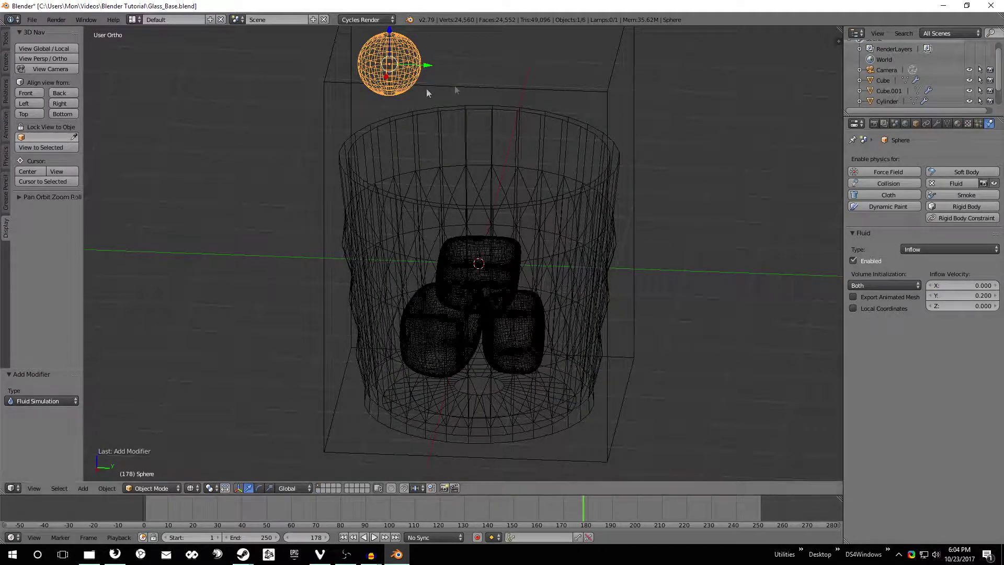
middle_click_drag(448, 148, 421, 83)
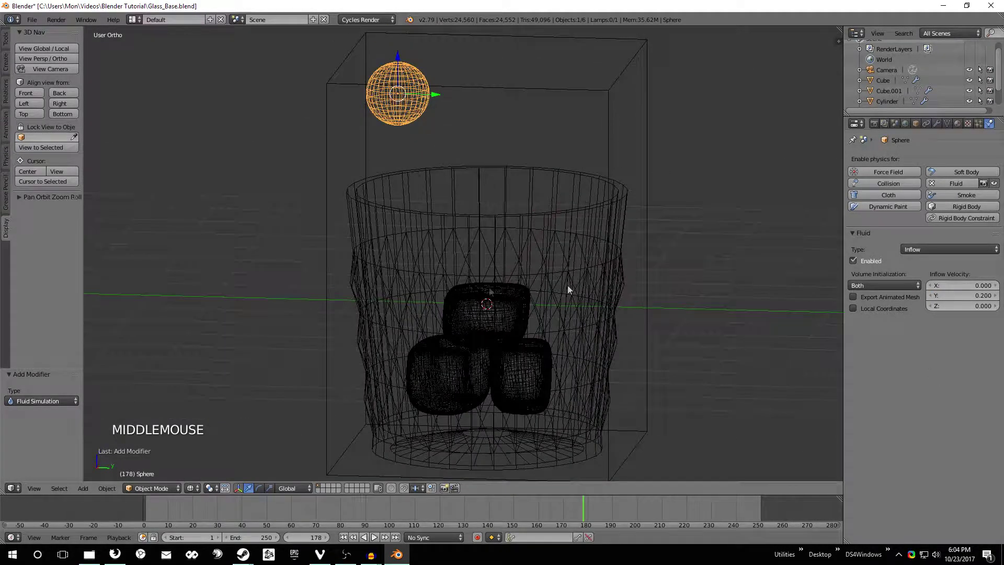
left_click(962, 306)
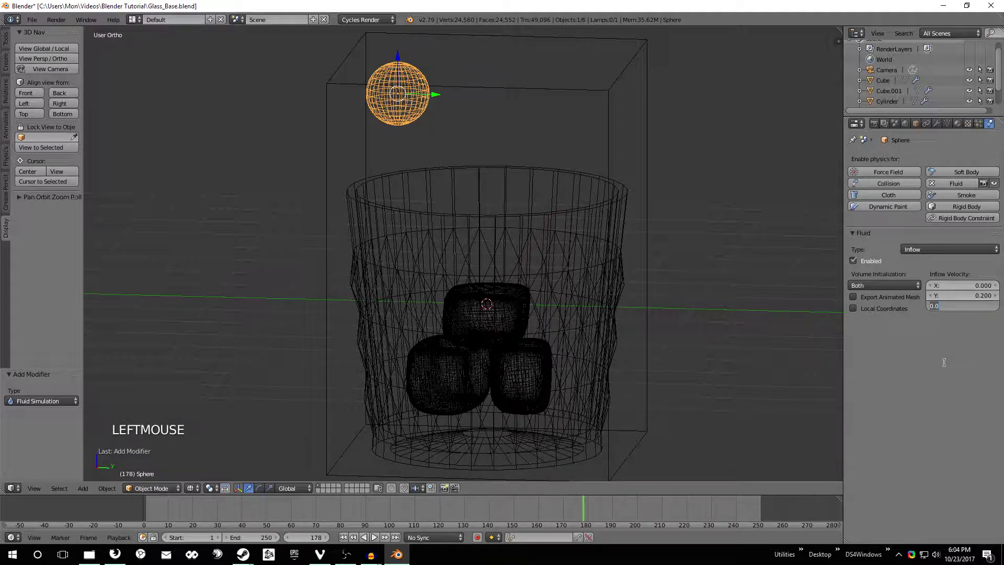
type("-0.2")
key("Return")
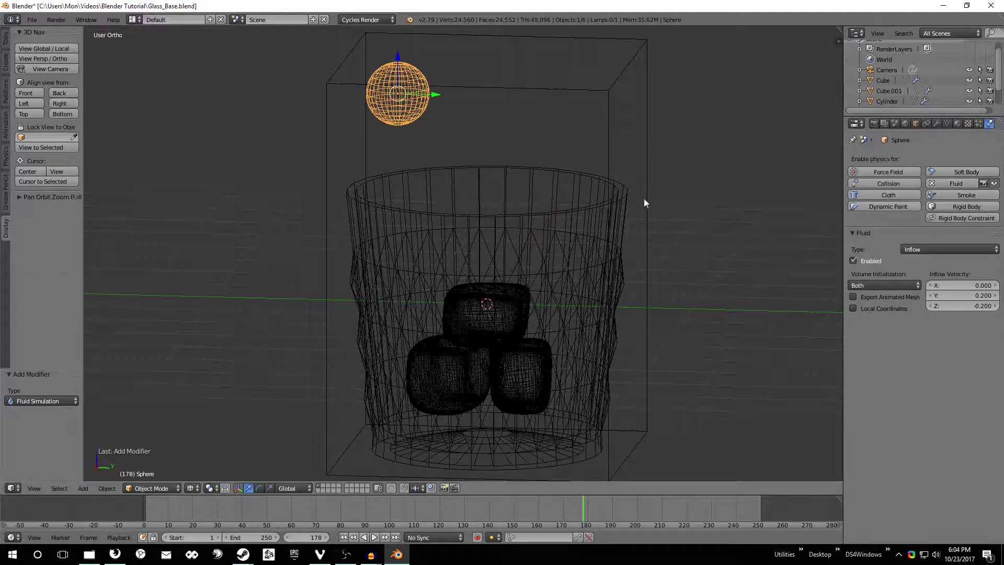
- Select the domain box and set its final resolution to 40
right_click(648, 107)
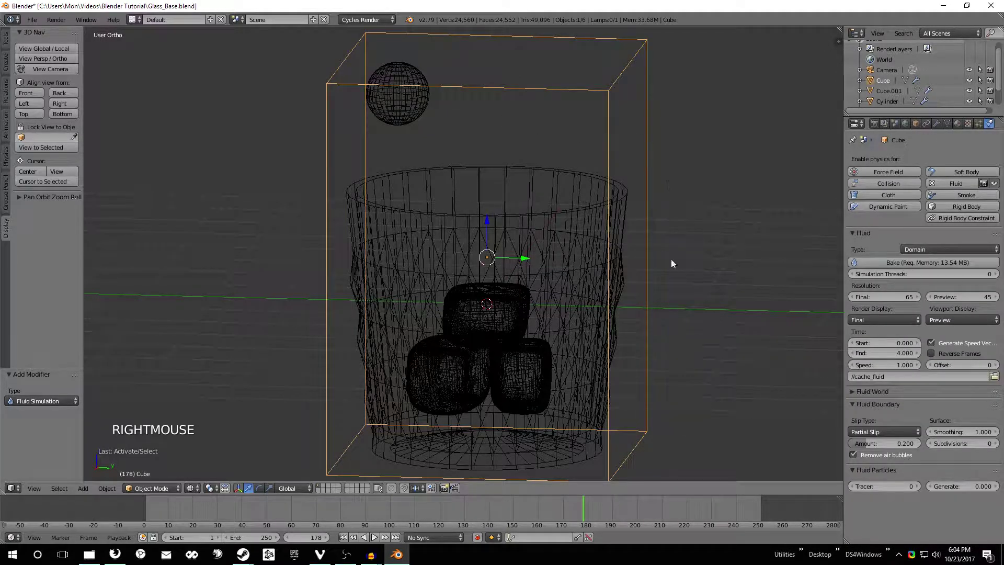
left_click(898, 297)
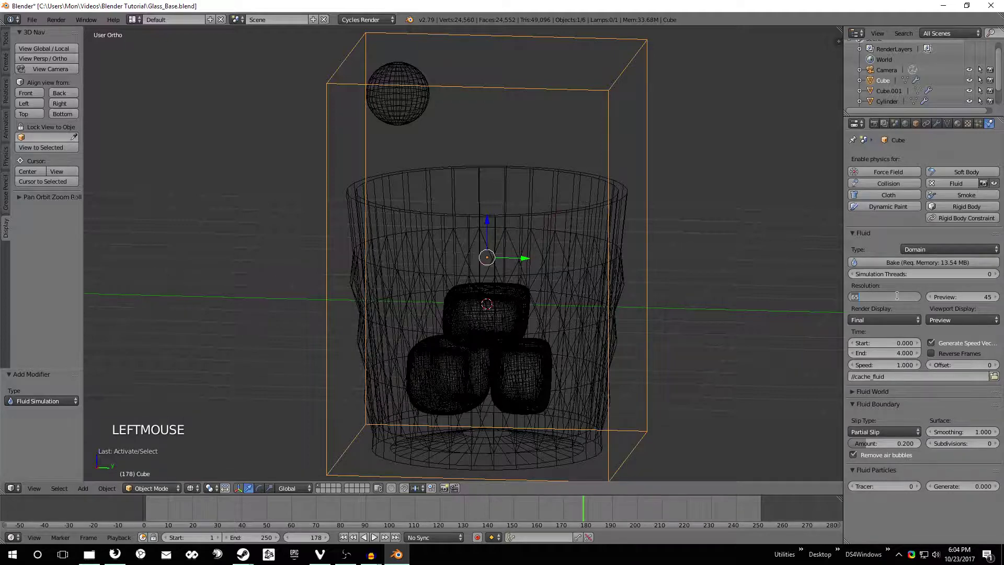
type("40")
key("Return")
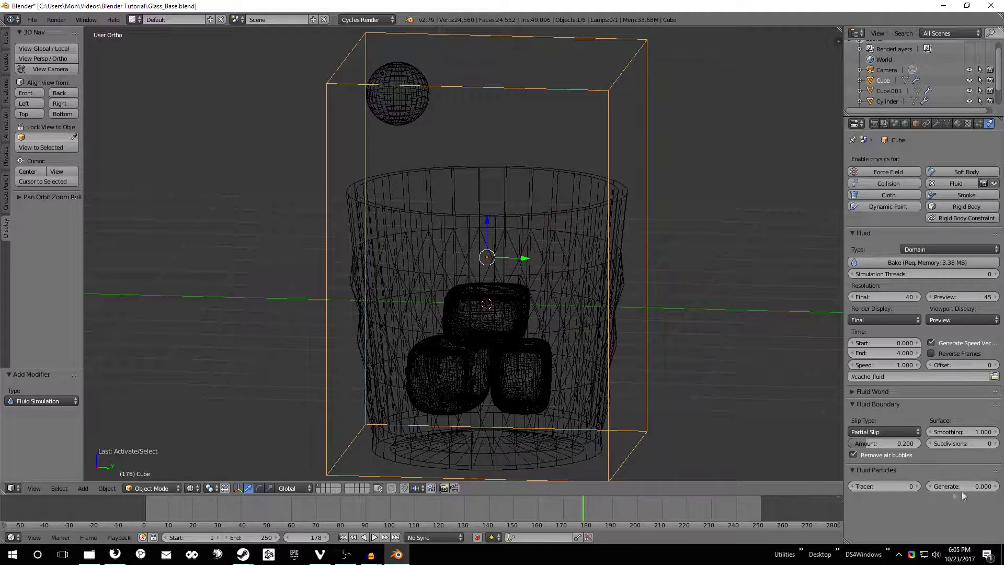
- Set the domain's fluid particle generation to 0.5
left_click(871, 469)
left_click(871, 470)
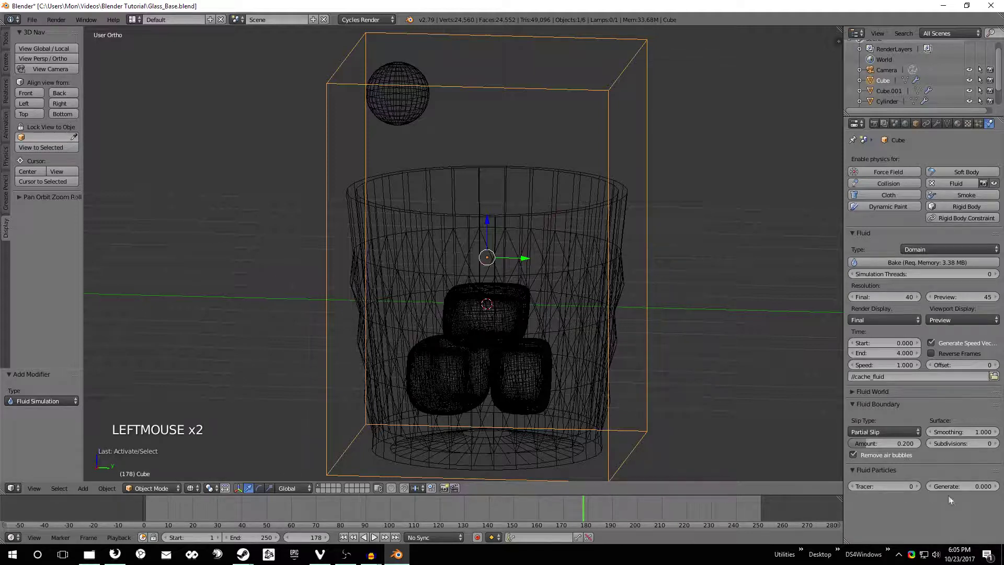
left_click(965, 489)
type("0.5")
key("Return")
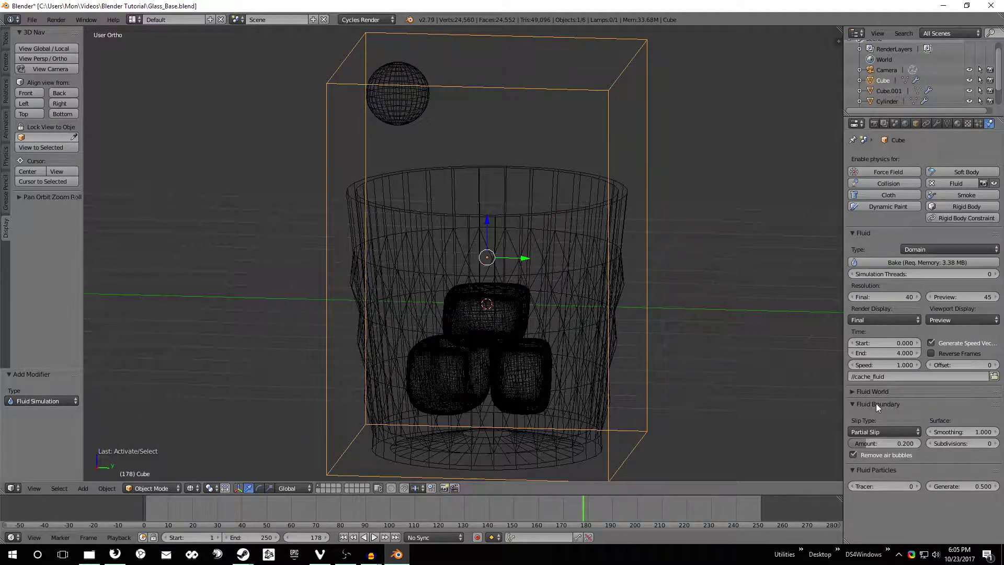
- Turn off Remove air bubbles and set surface subdivisions to 1
left_click(876, 404)
left_click(876, 403)
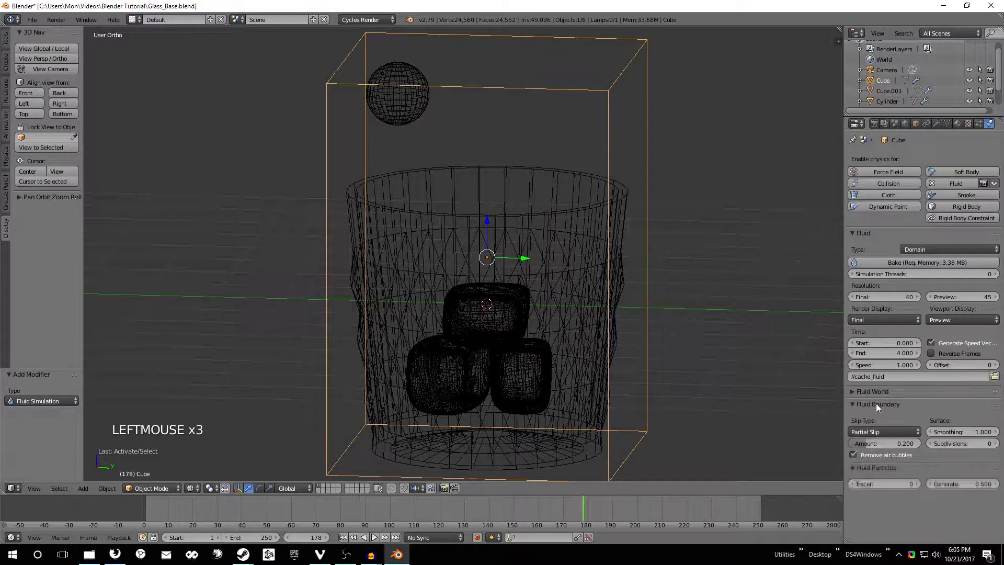
left_click(853, 455)
double_click(963, 444)
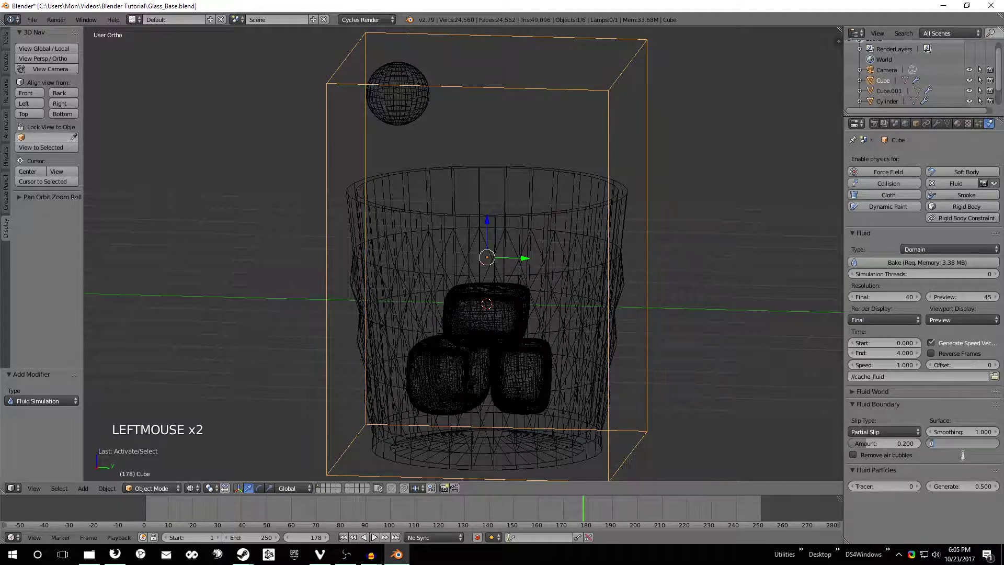
type("1")
key("Return")
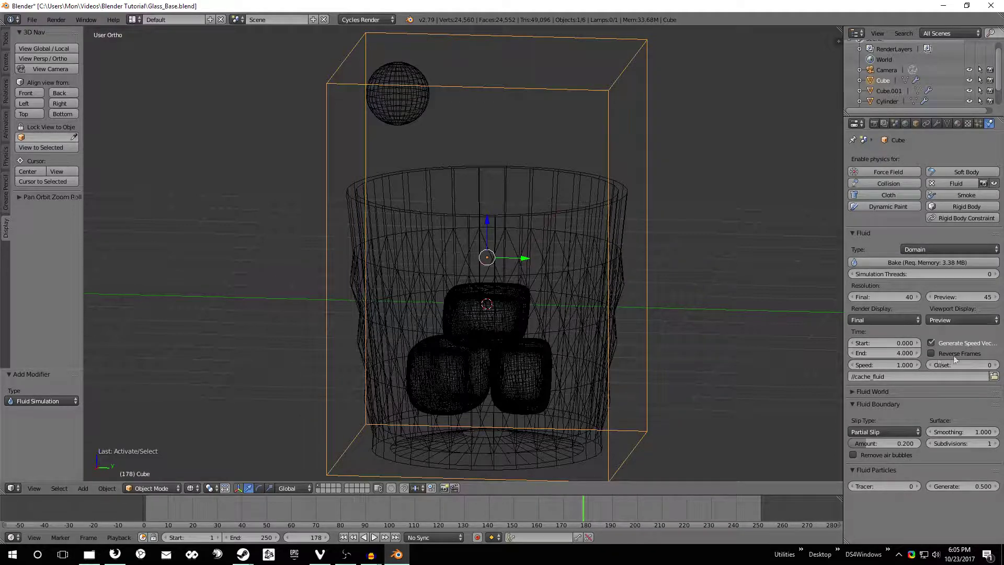
- Bake the fluid simulation and scrub to frame 241 to watch the glass fill
left_click(927, 263)
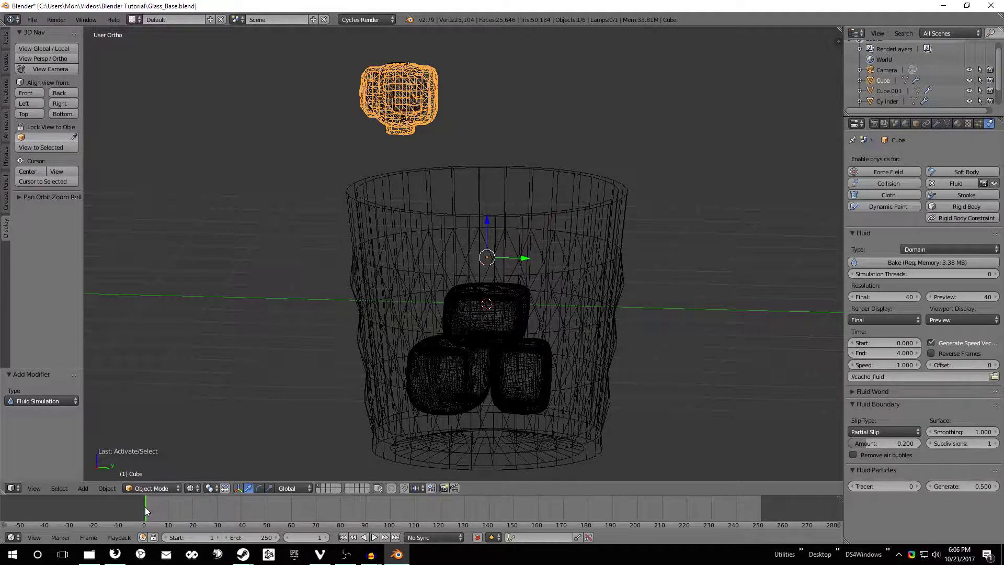
left_click_drag(147, 511, 738, 505)
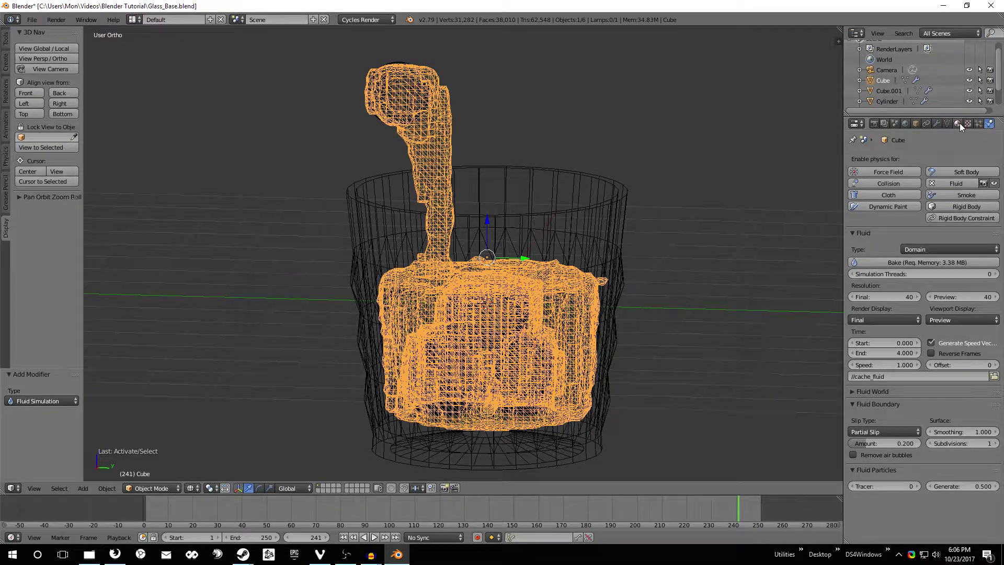
left_click(959, 124)
- Give the fluid a new Glass BSDF material with index of refraction 1.1
left_click(892, 193)
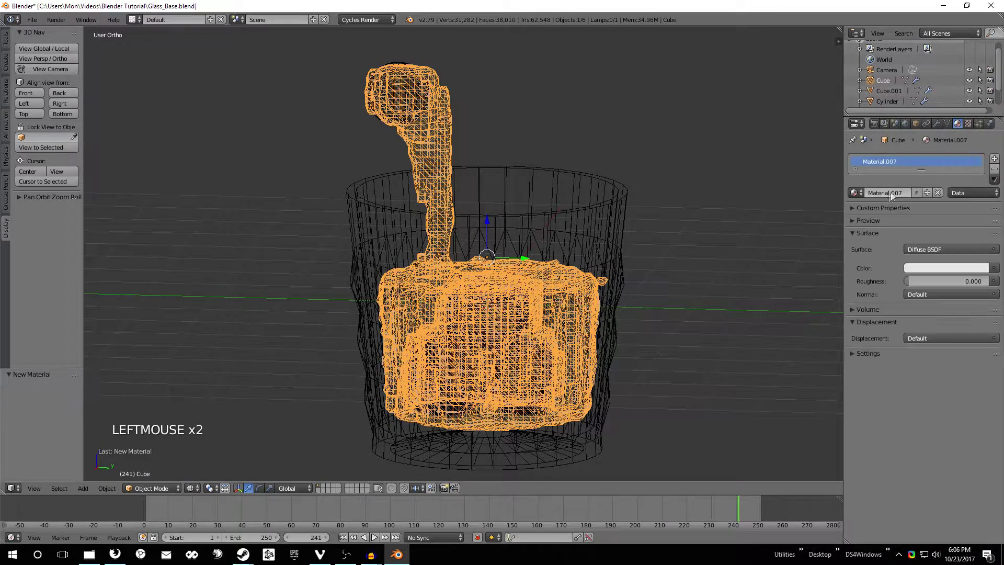
left_click(939, 250)
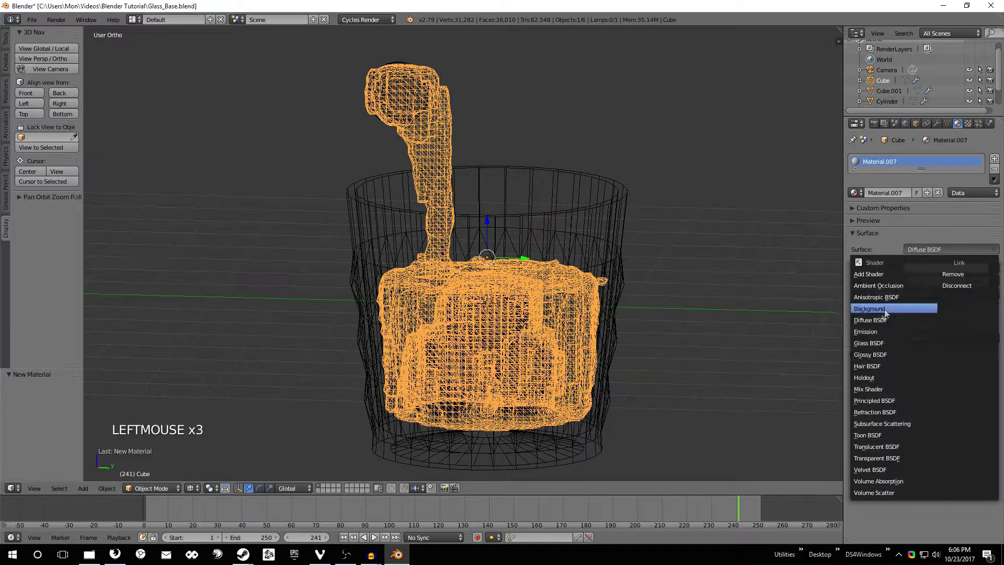
left_click(883, 343)
left_click(952, 295)
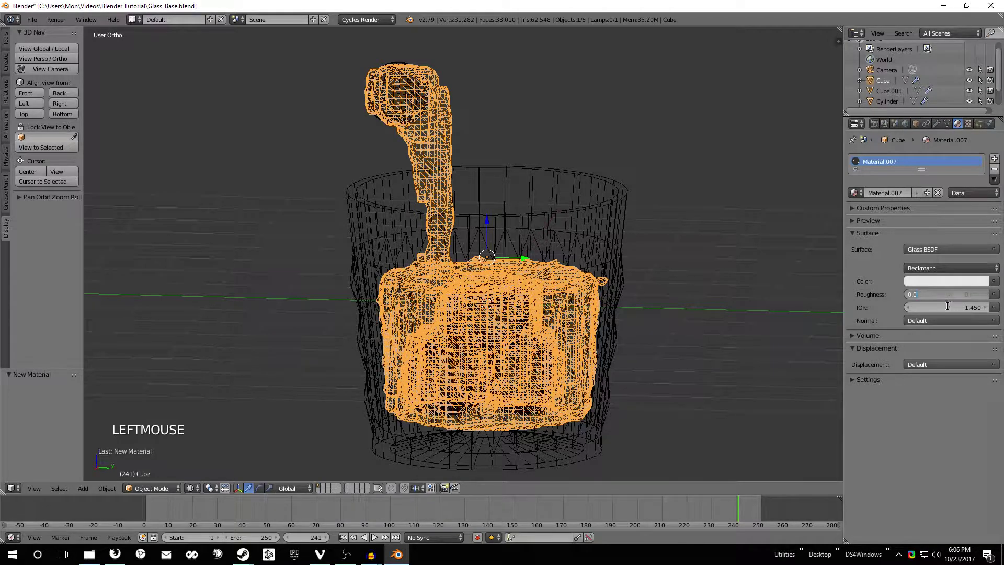
double_click(958, 309)
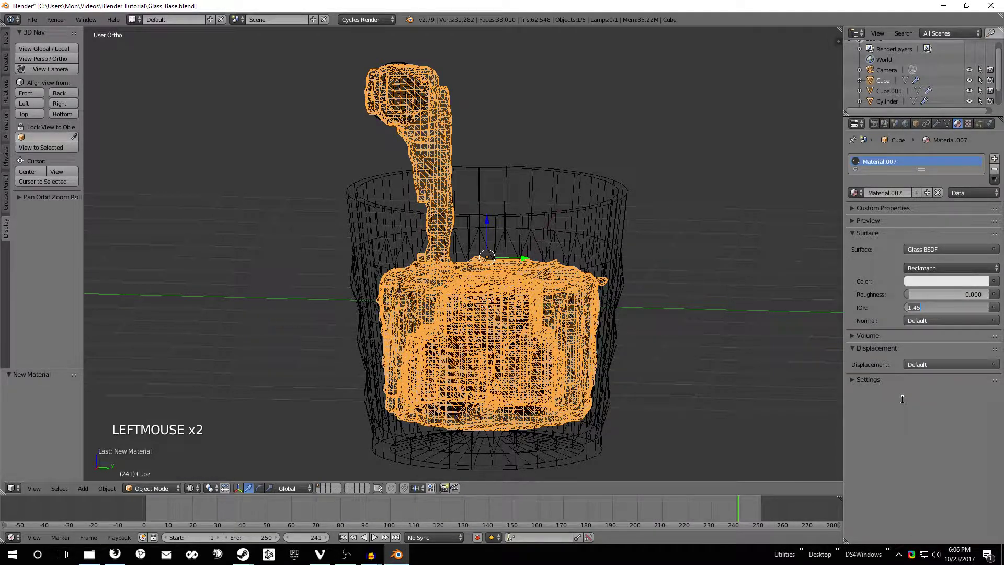
type("1.1")
key("Return")
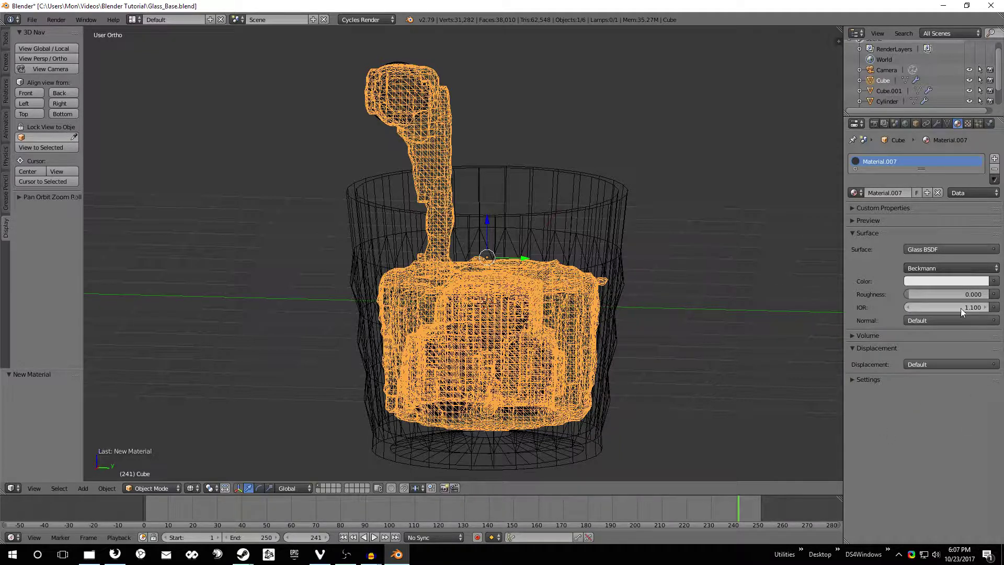
- Tint the fluid material amber (R 0.800, G 0.558, B 0.320)
left_click(946, 281)
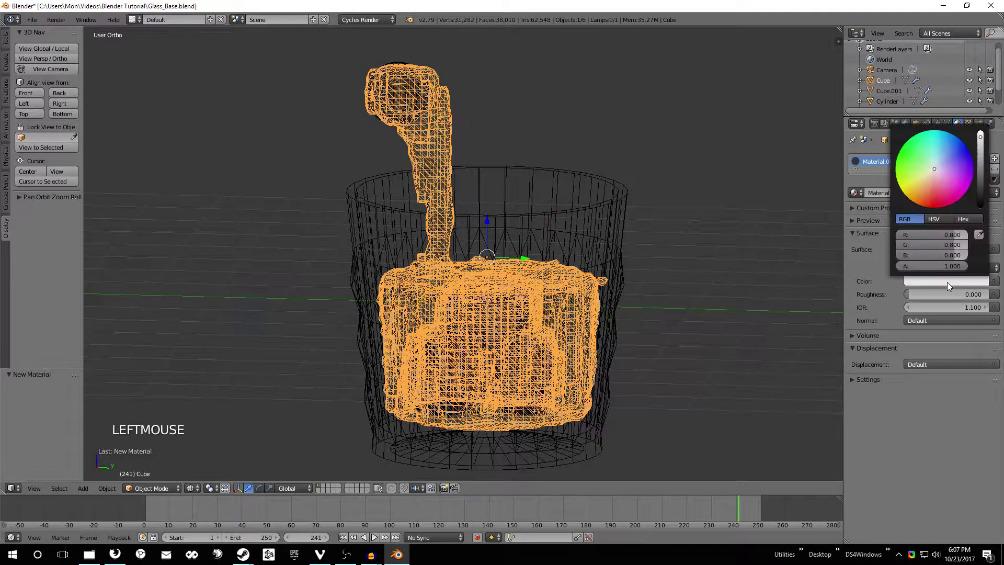
left_click(927, 177)
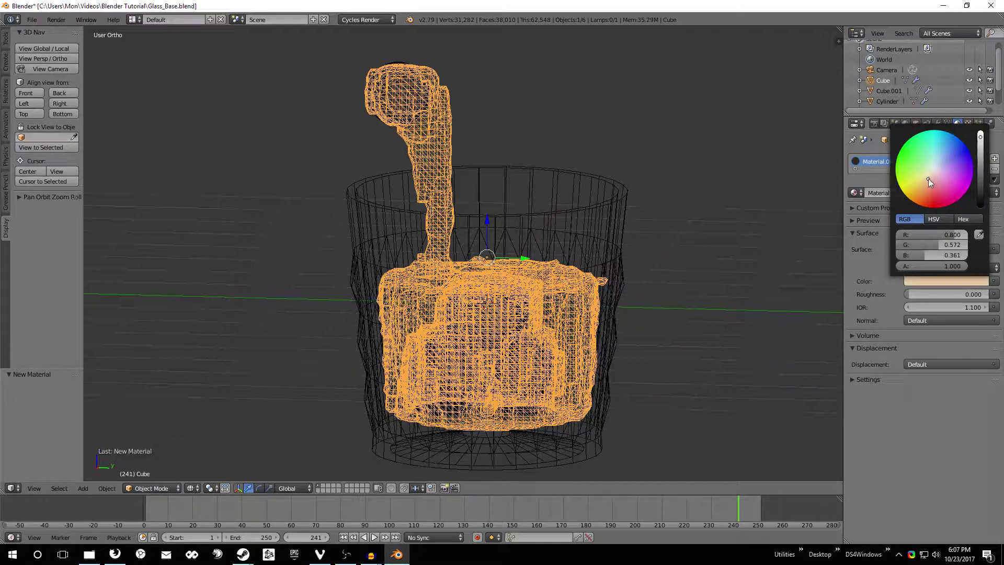
left_click_drag(927, 179, 928, 179)
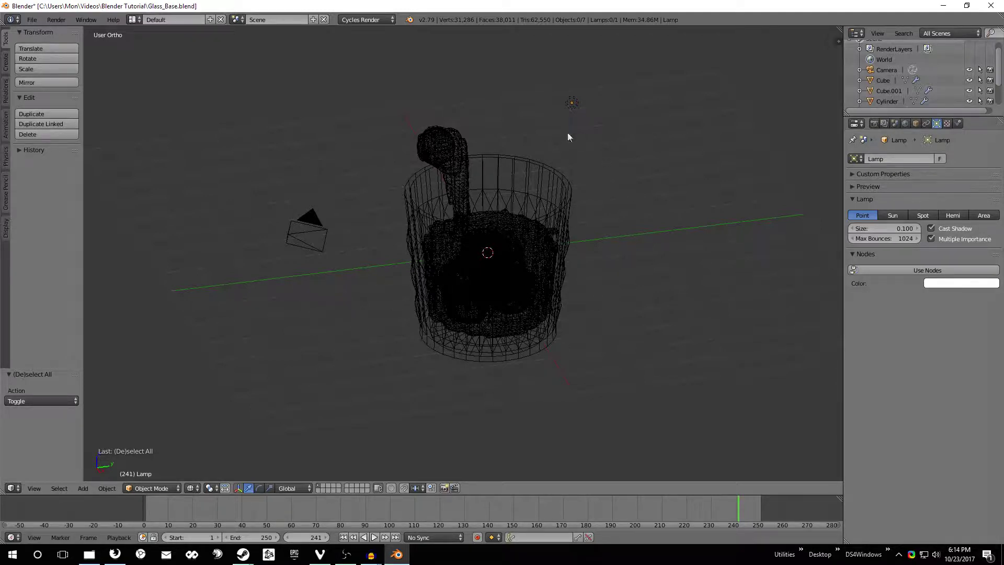
- Delete the lamp from the scene
right_click(572, 103)
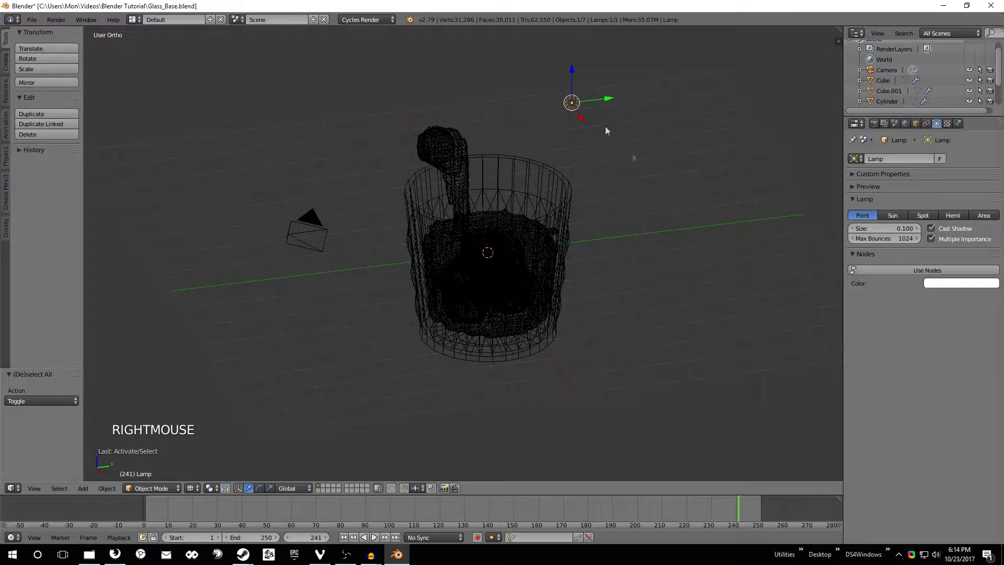
key("x")
left_click(604, 178)
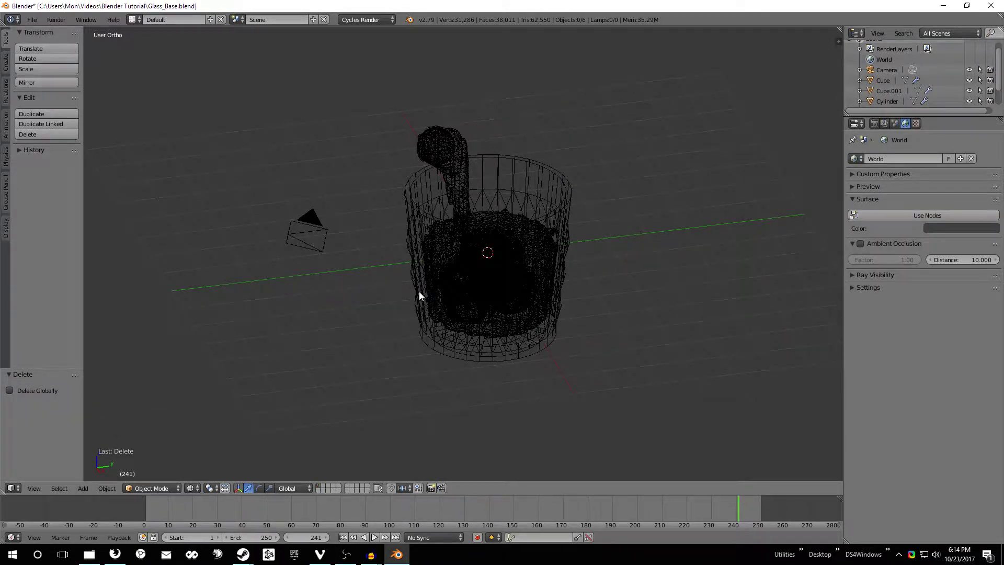
- Add a plane scaled to 48.657 and lower it beneath the glass as a floor
key("shift+a")
left_click(453, 291)
key("s")
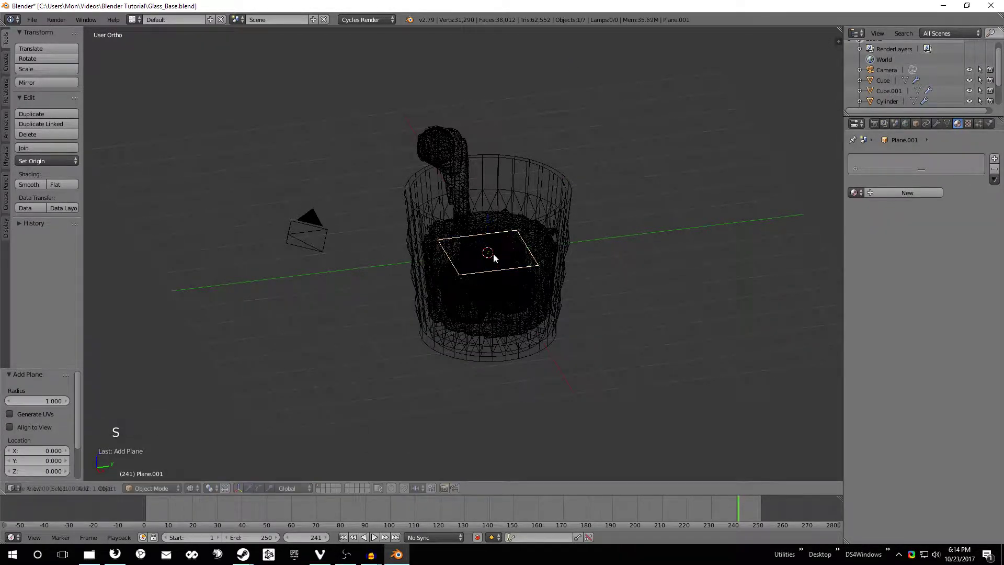
left_click(727, 360)
scroll(570, 250, "down", 20)
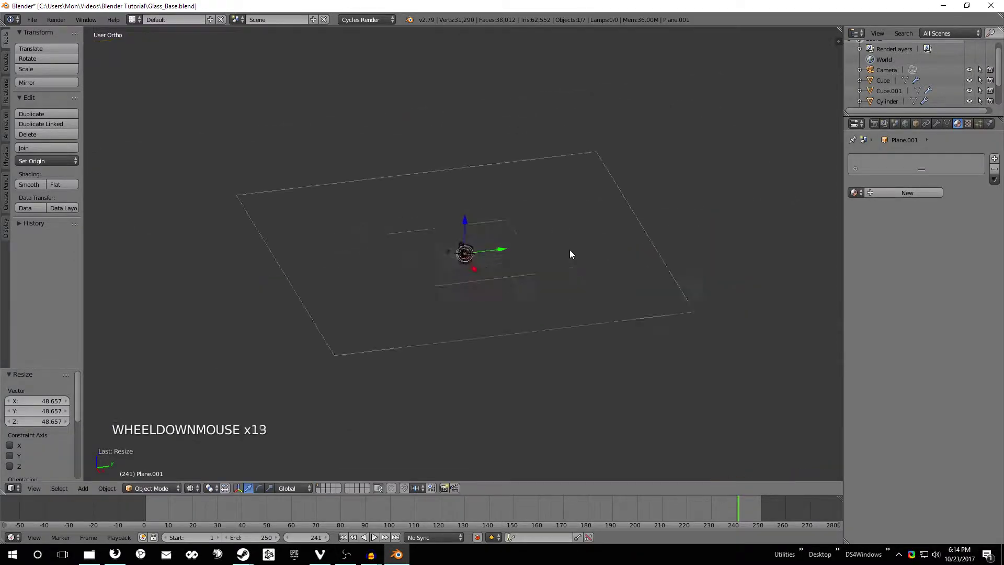
scroll(569, 249, "up", 7)
middle_click(570, 250)
middle_click(569, 249)
key("z")
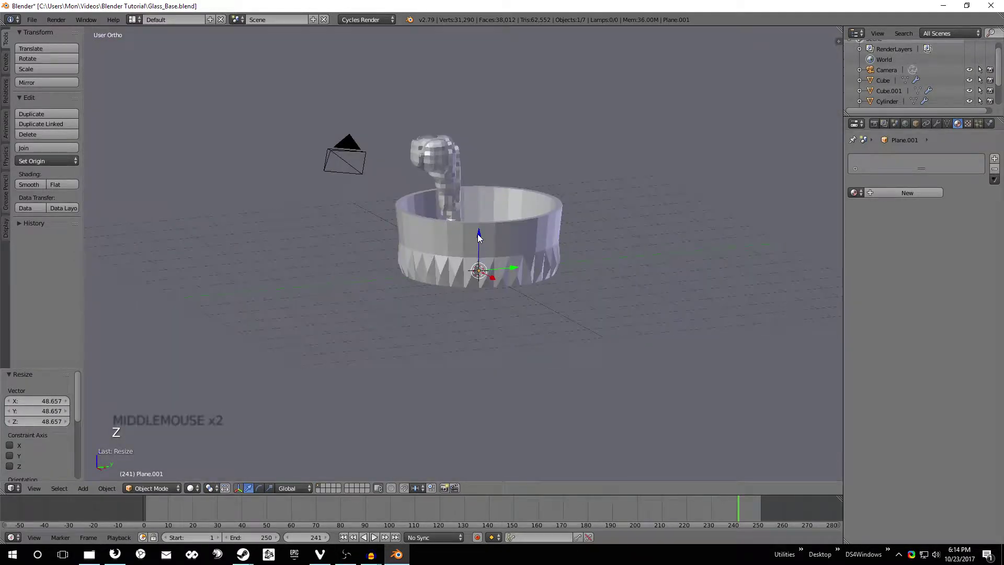
mouse_move(479, 246)
left_mouse_down()
mouse_move(485, 331)
mouse_move(488, 319)
left_mouse_up()
- Add a new material, Material.008, to the floor plane
left_click(957, 123)
left_click(908, 193)
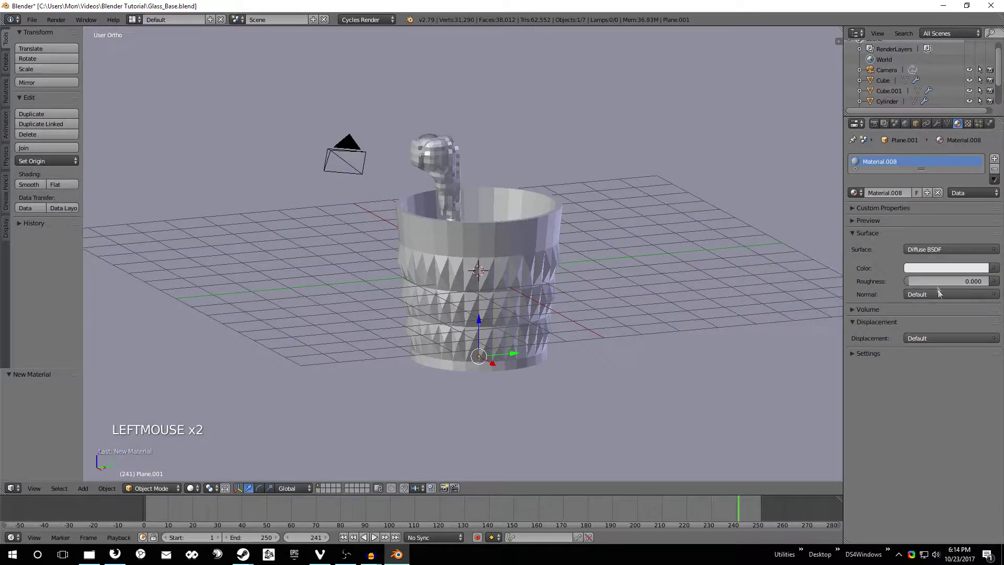
middle_click_drag(651, 271, 632, 265)
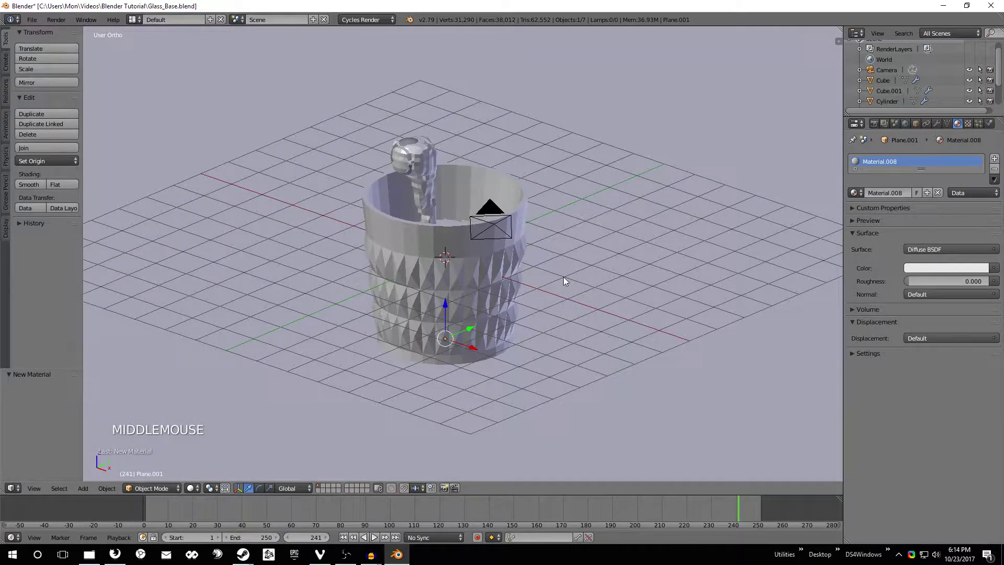
- Add a second plane, move it along X, rotate 90° on Y and scale it to 19.503
key("shift+a")
mouse_move(563, 277)
left_click(620, 277)
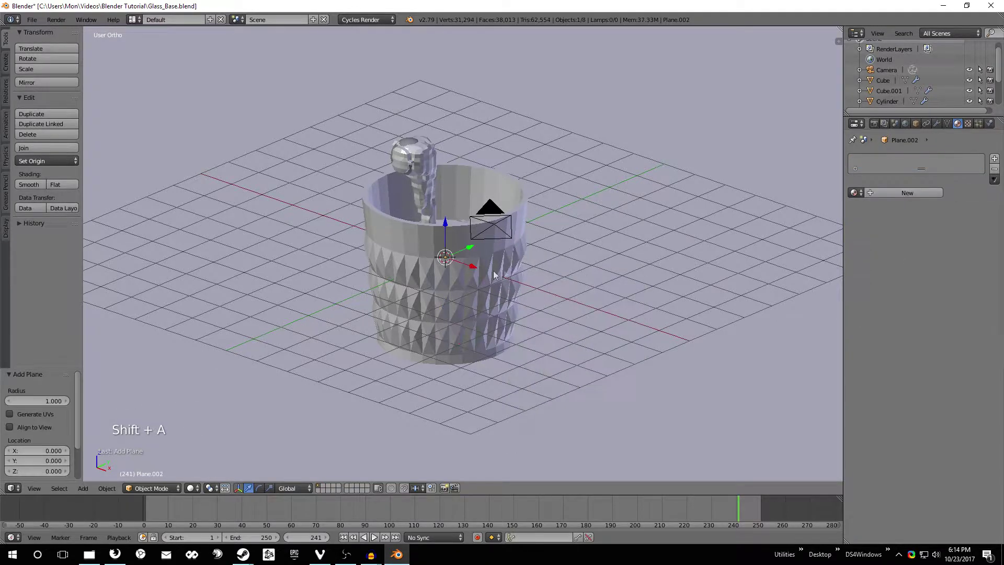
left_click_drag(469, 270, 331, 224)
key("r")
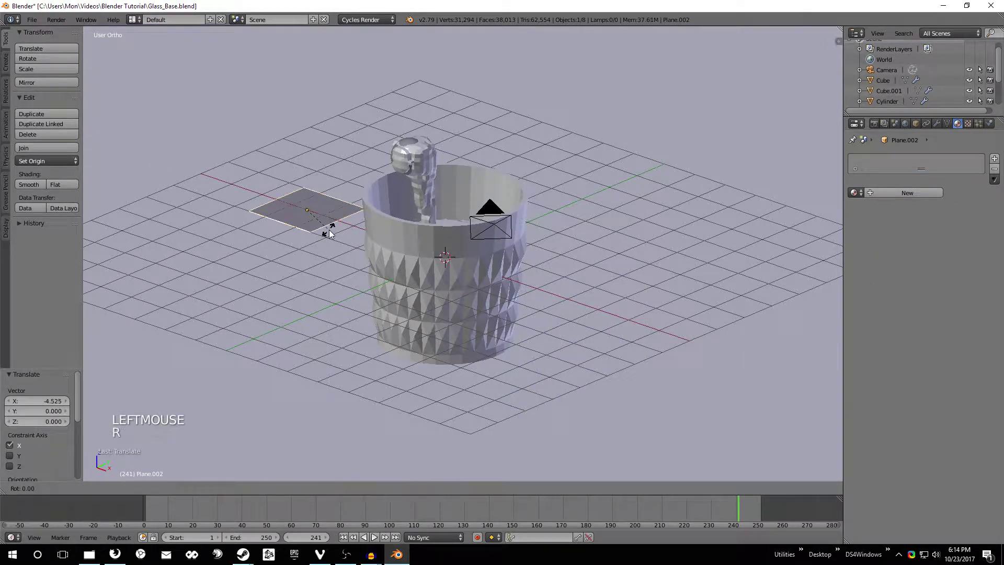
key("y")
key("9")
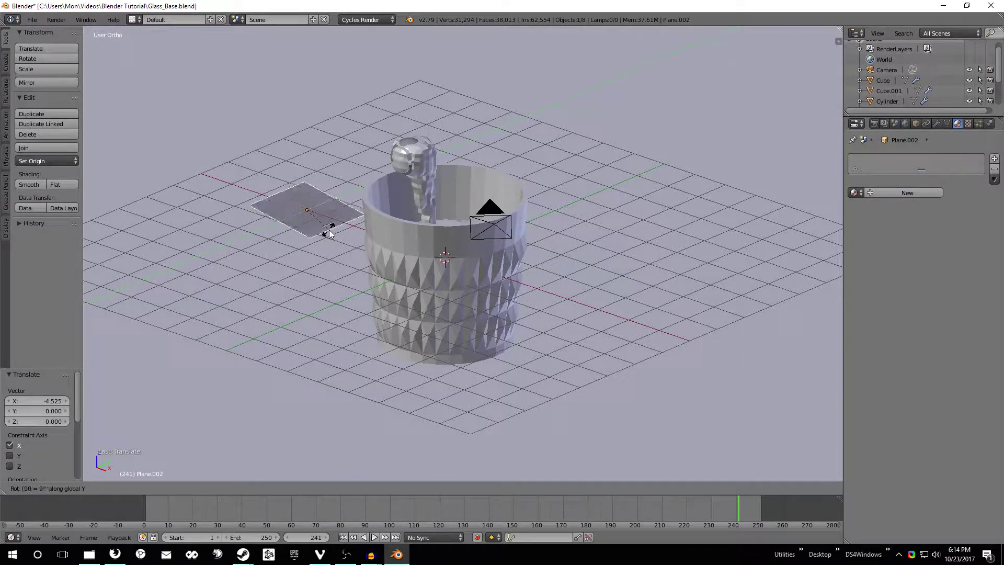
key("0")
key("Return")
key("s")
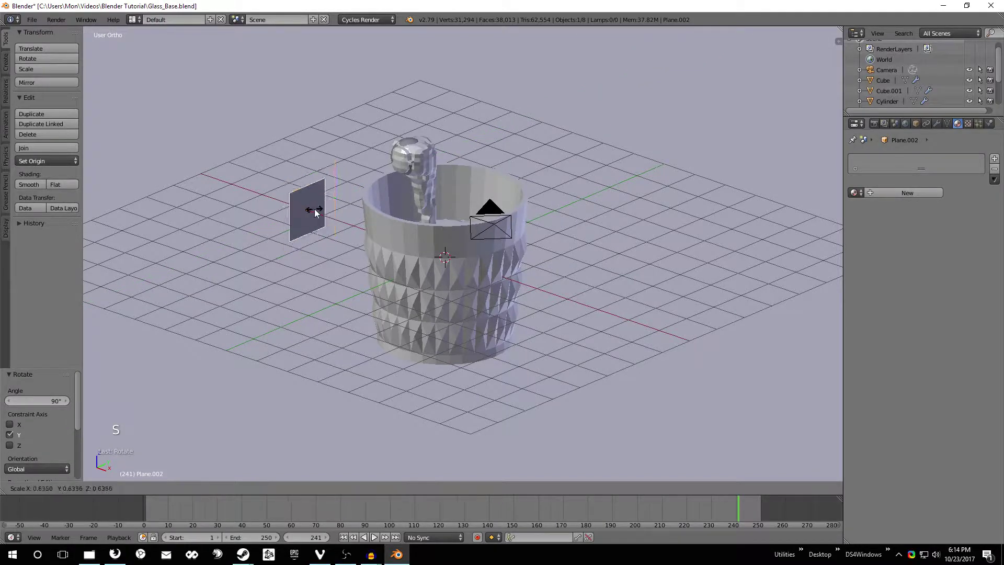
left_click(544, 173)
middle_click_drag(614, 199, 666, 196)
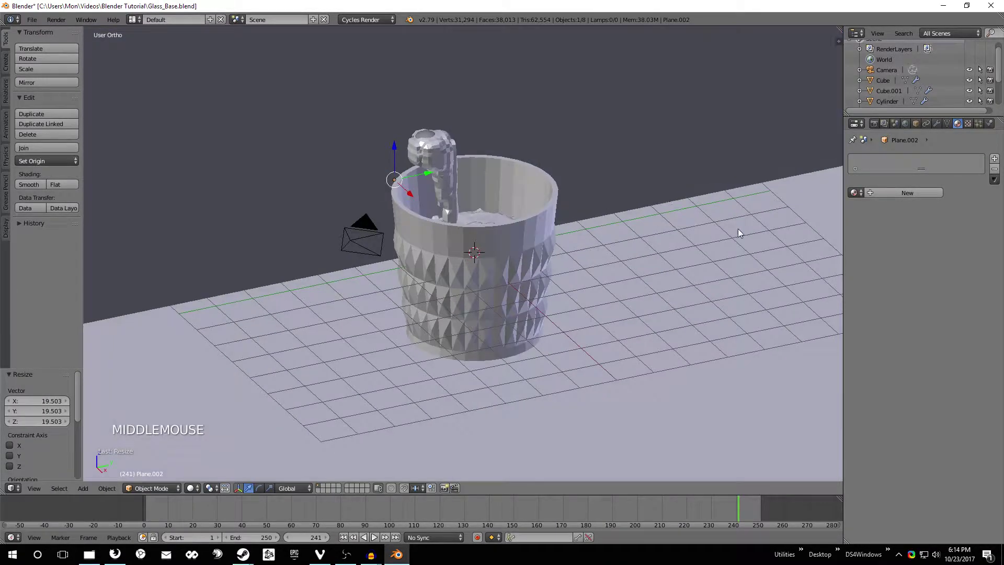
- Give the backdrop plane a new Emission material with strength 2
left_click(912, 193)
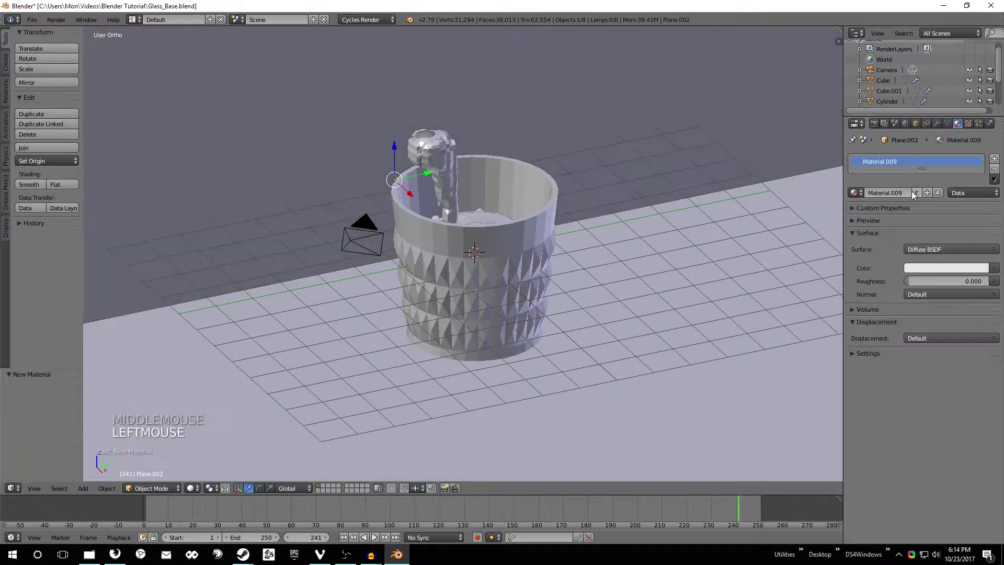
left_click(926, 250)
left_click(877, 331)
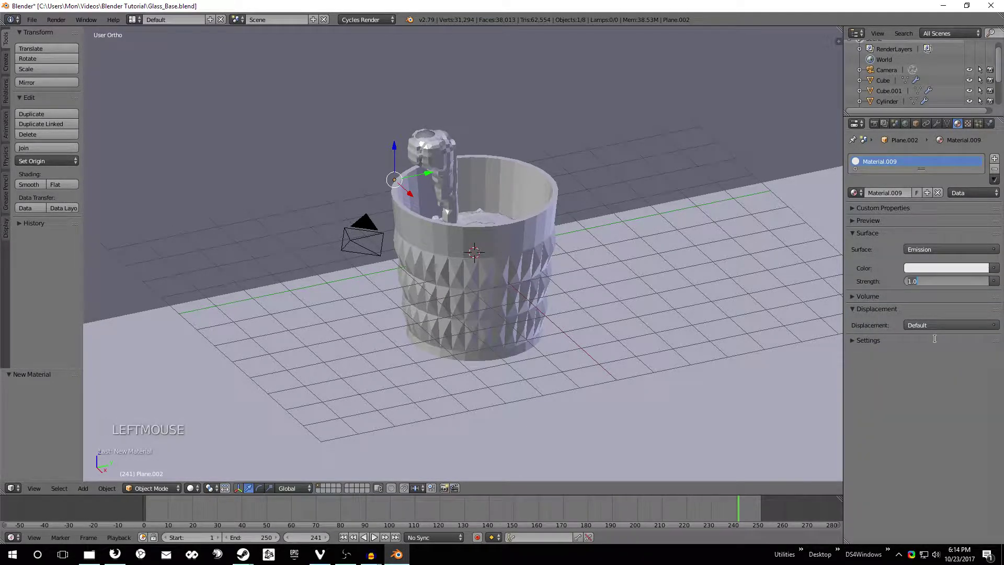
type("2")
key("Return")
- Look through the scene camera, lock it to the view, and reframe the shot on the glass
left_click(6, 233)
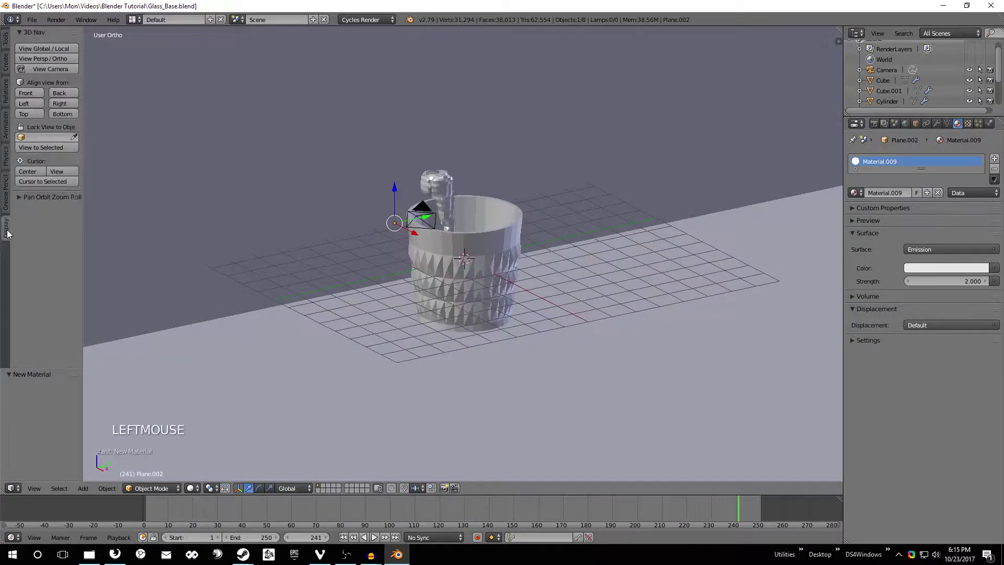
left_click(58, 70)
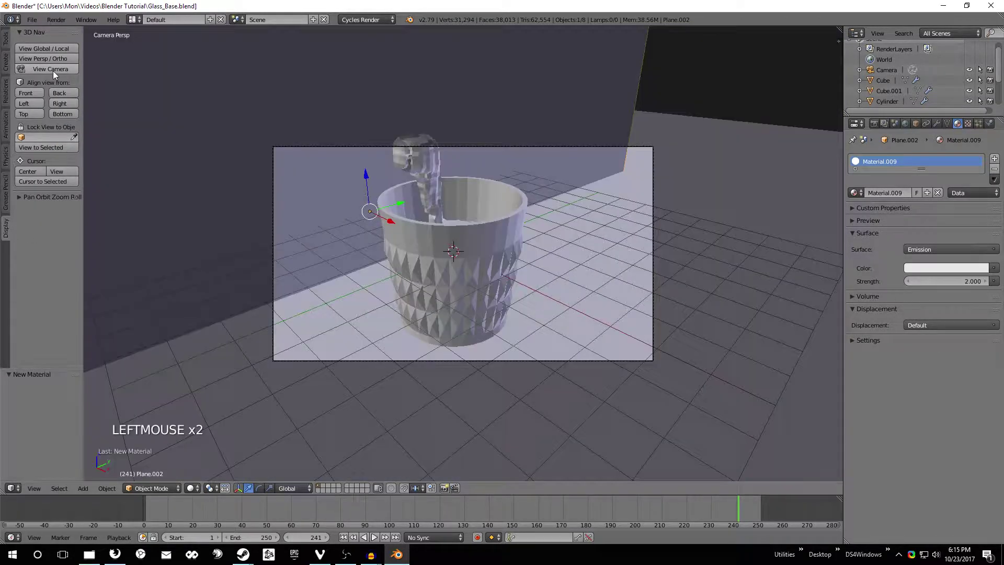
key("n")
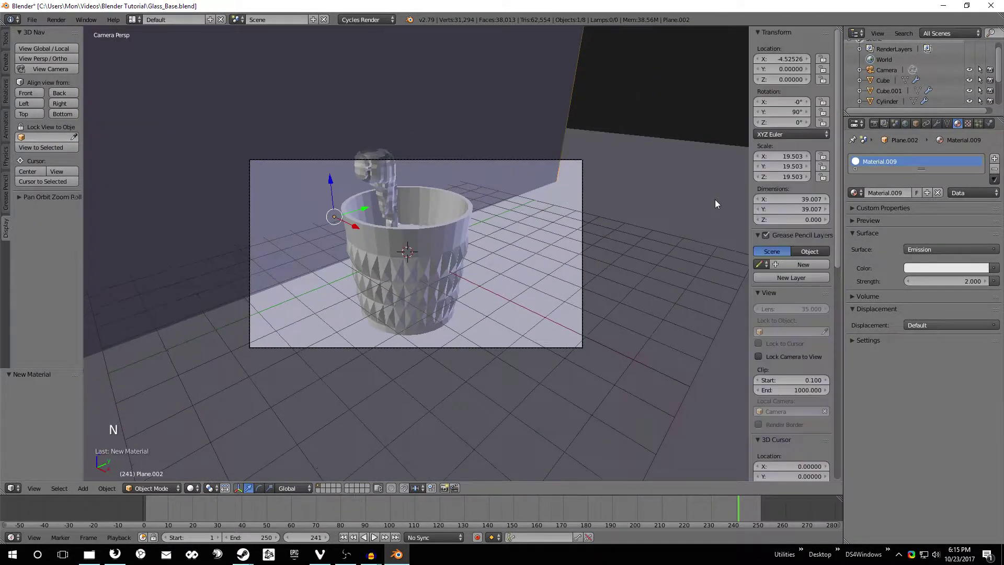
left_click(758, 356)
middle_click_drag(639, 283, 466, 265, "shift")
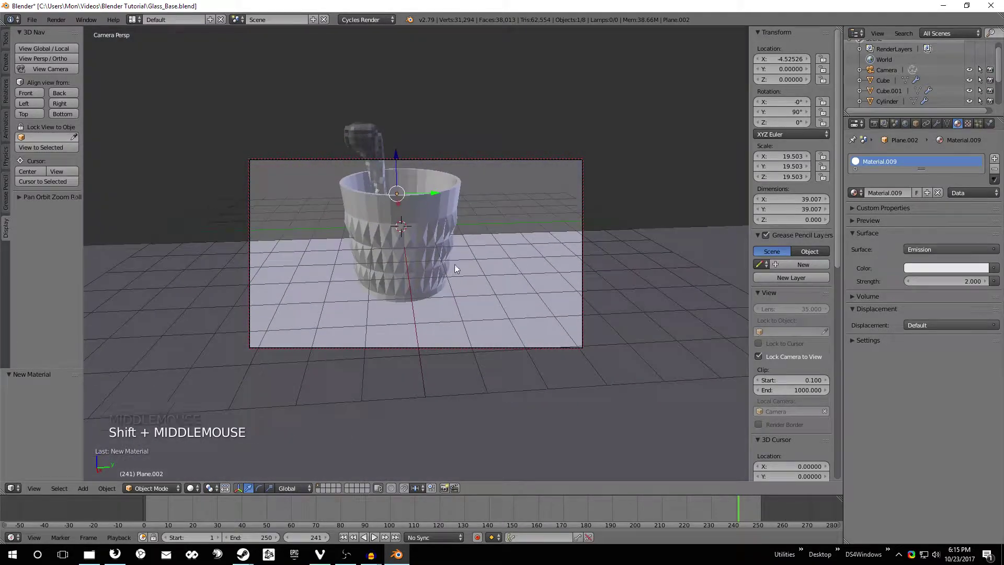
scroll(457, 264, "up", 1)
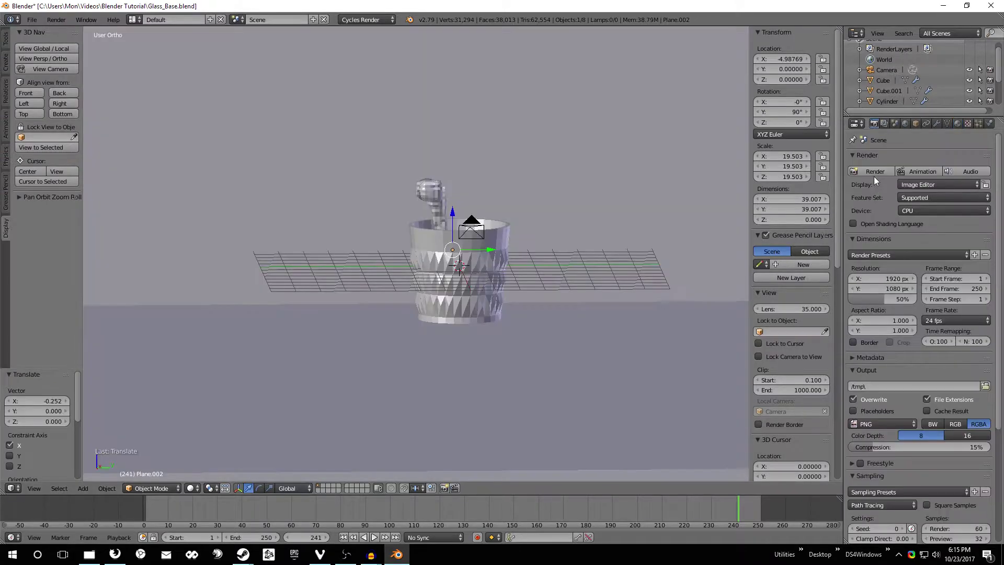
- Render frame 241 in Cycles and wait for the amber pour against the glowing backdrop to finish
left_click(877, 171)
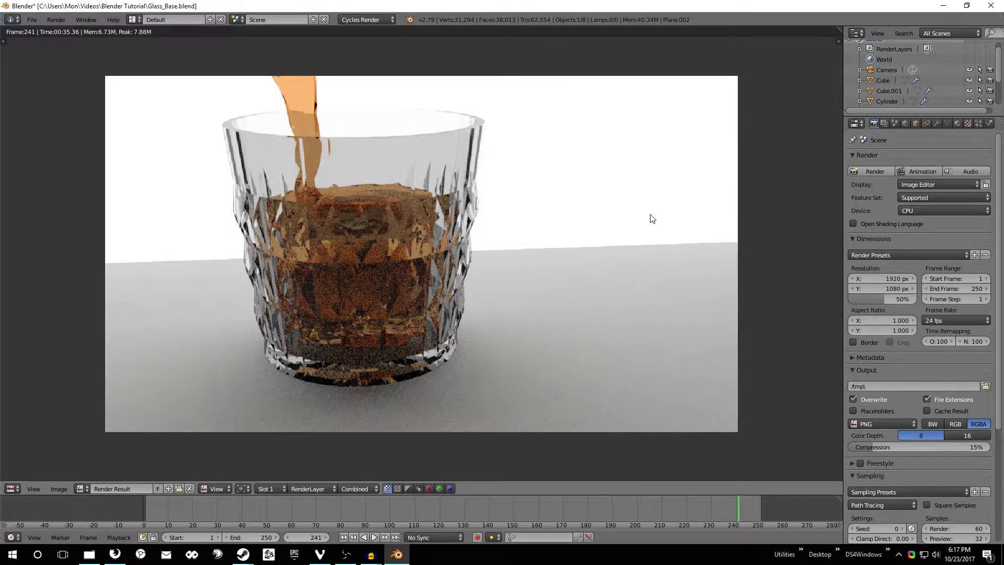
scroll(919, 340, "down", 6)
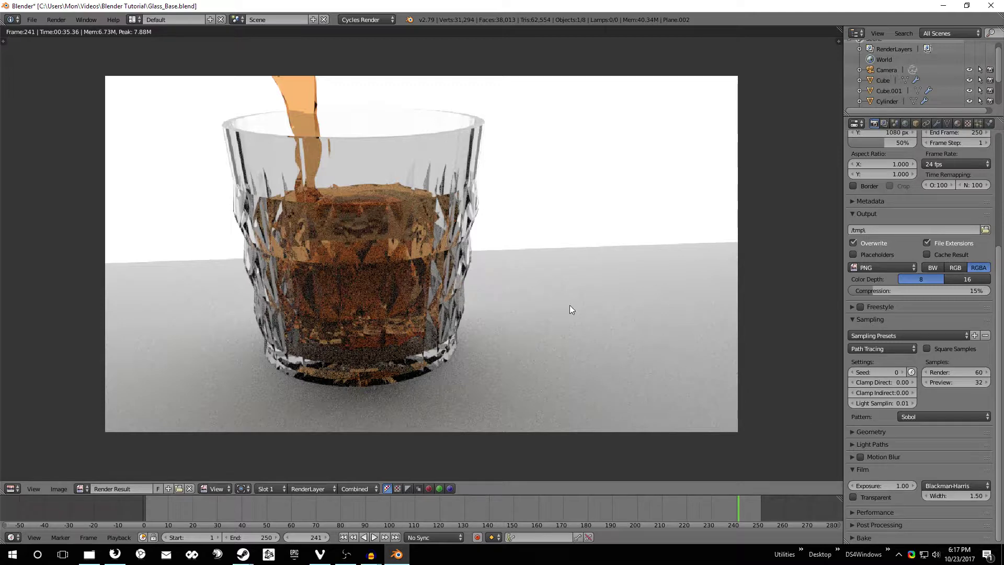
scroll(912, 174, "up", 4)
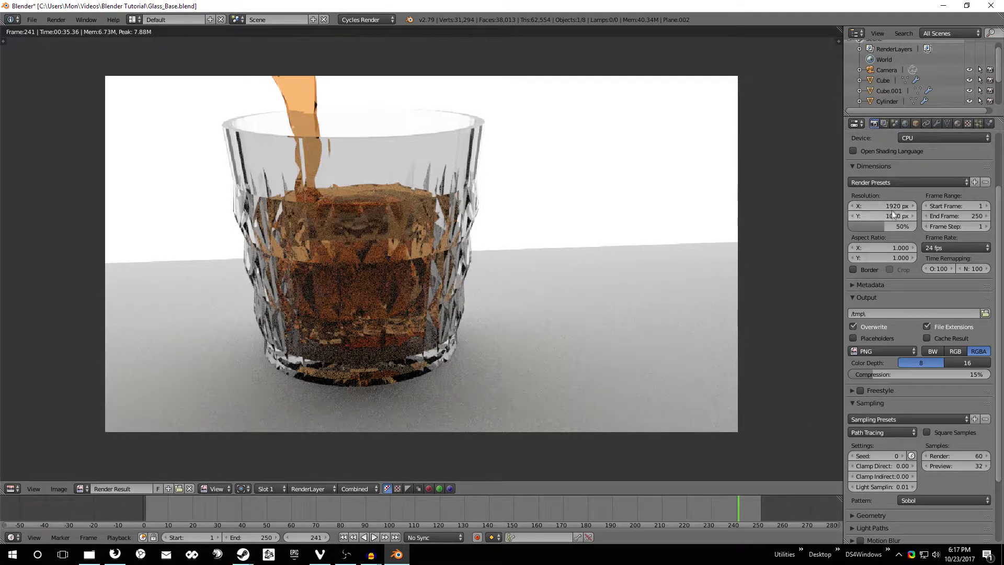